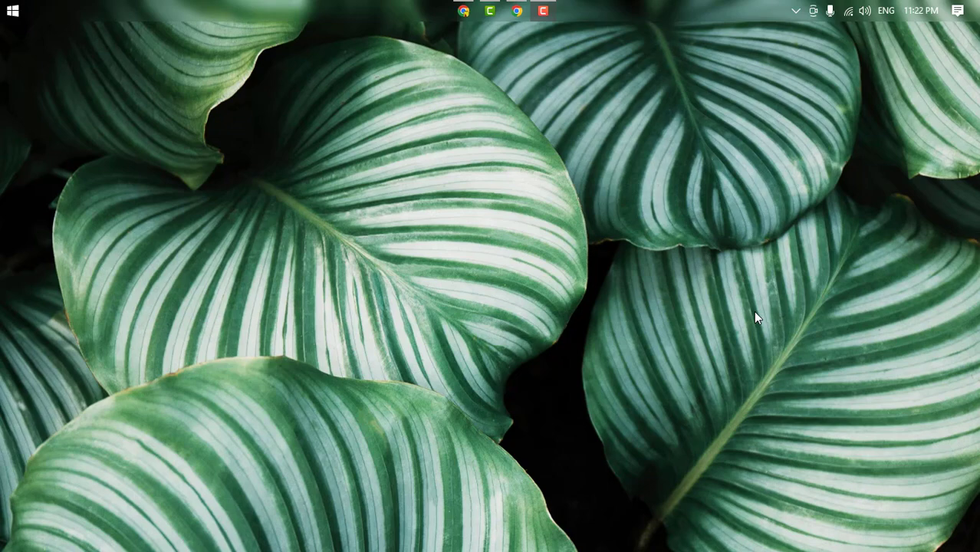
Google '7zip' in Chrome and open the official 7-zip.org result.
key(super+1)
click(205, 66)
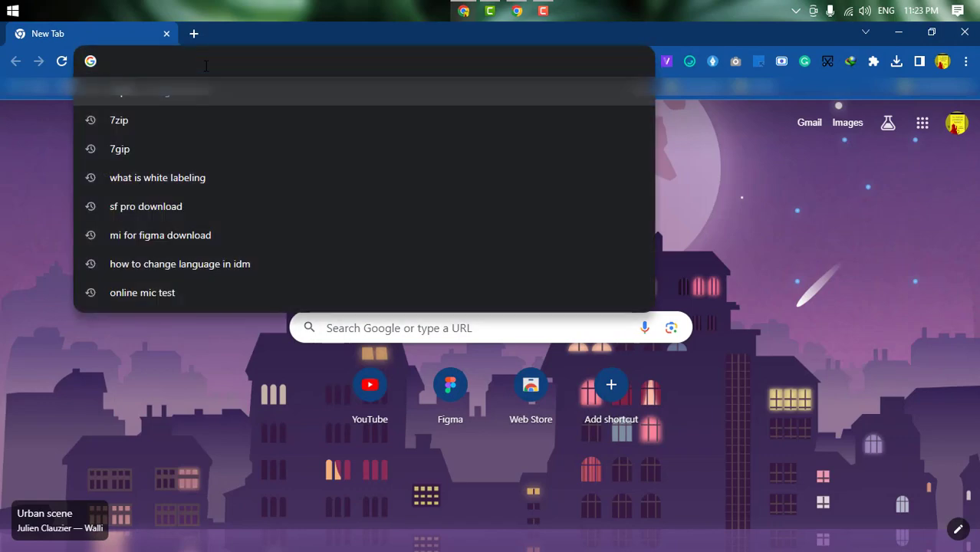
text(7)
key(Return)
scroll(246, 277, down, 1)
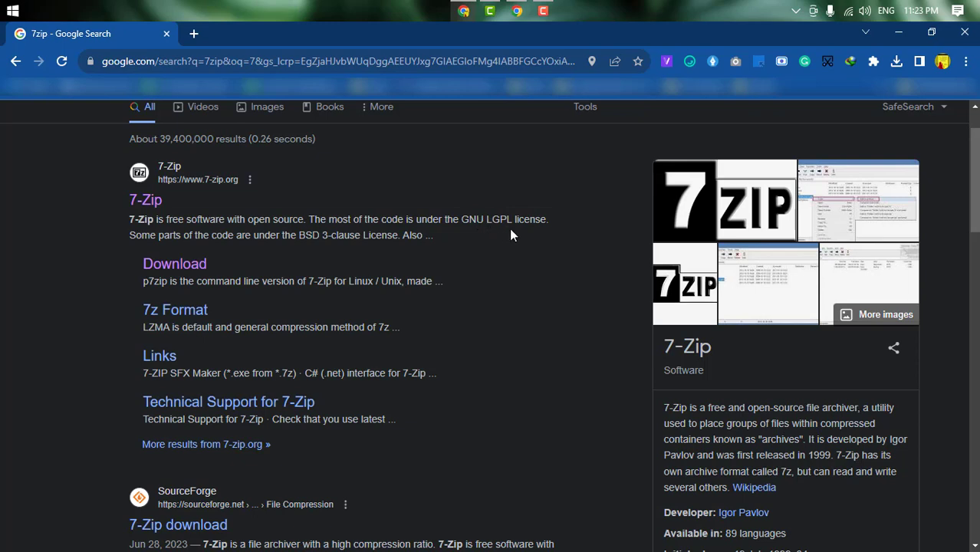
click(154, 204)
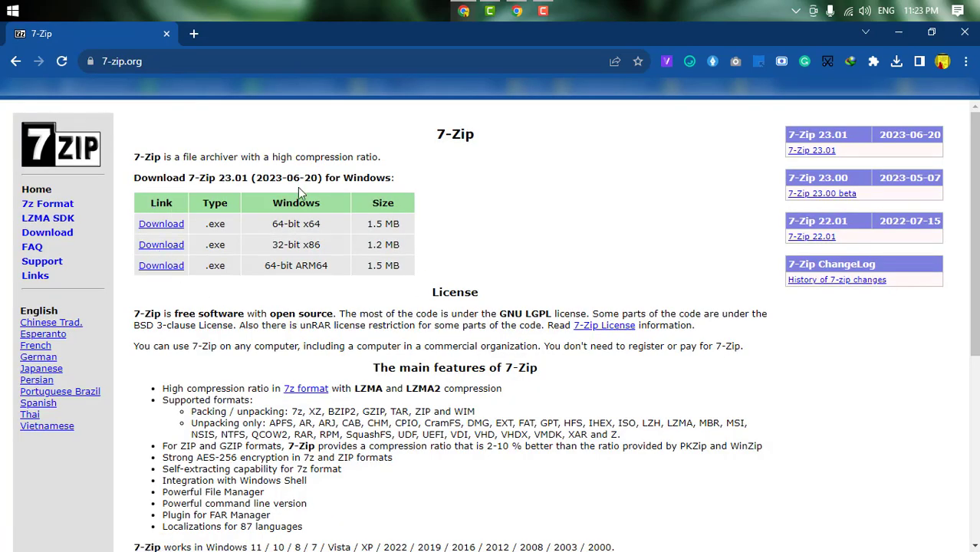
drag(255, 177, 319, 177)
click(274, 177)
drag(255, 178, 289, 177)
click(327, 180)
key(super)
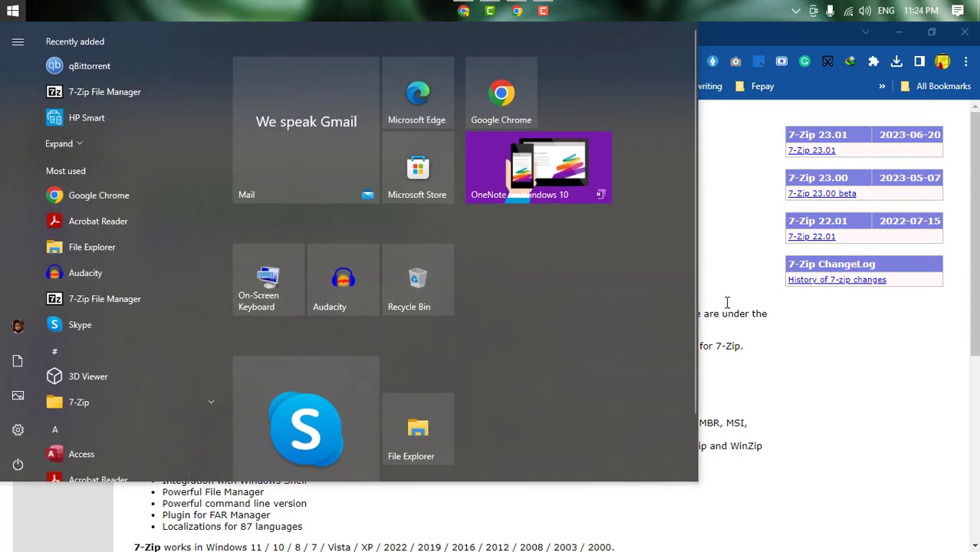
key(super)
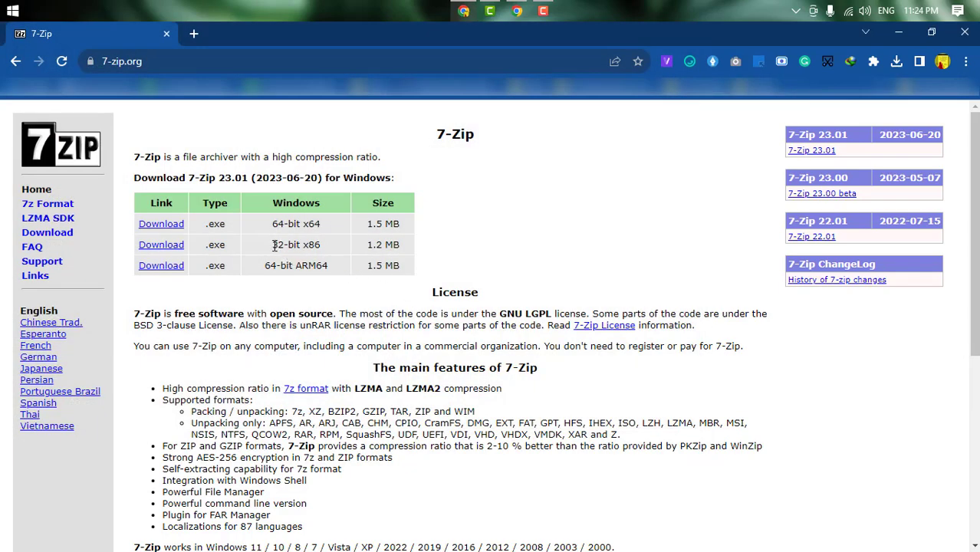
drag(272, 244, 282, 245)
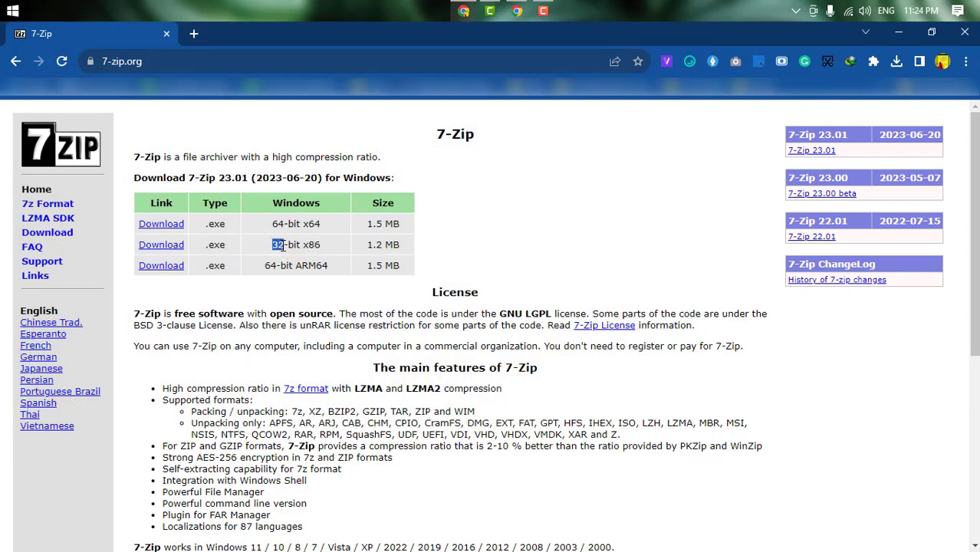
click(332, 259)
drag(272, 245, 283, 224)
click(278, 243)
drag(273, 223, 284, 224)
click(198, 228)
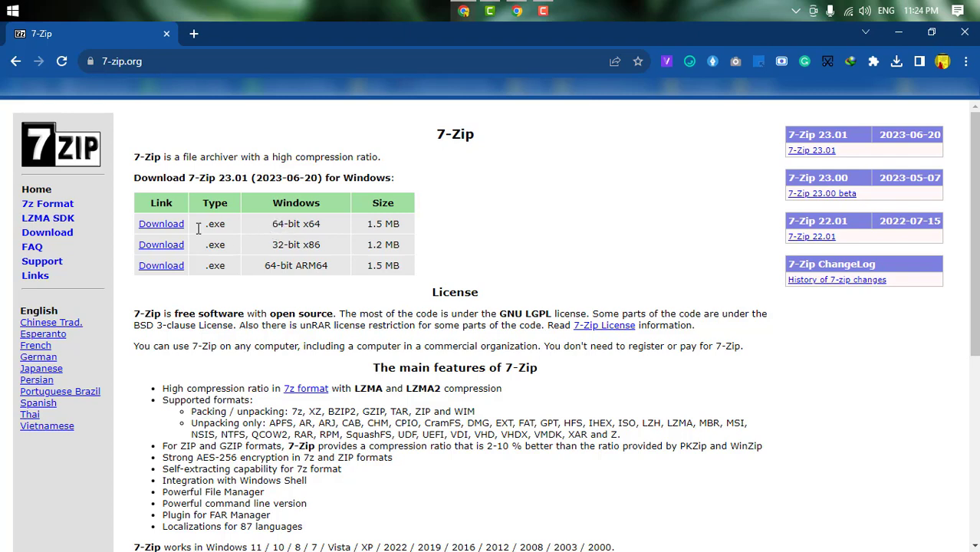
Download the x64 7-Zip 23.01 installer as 7z2301-x64_3.exe and open its Programs folder.
right_click(159, 225)
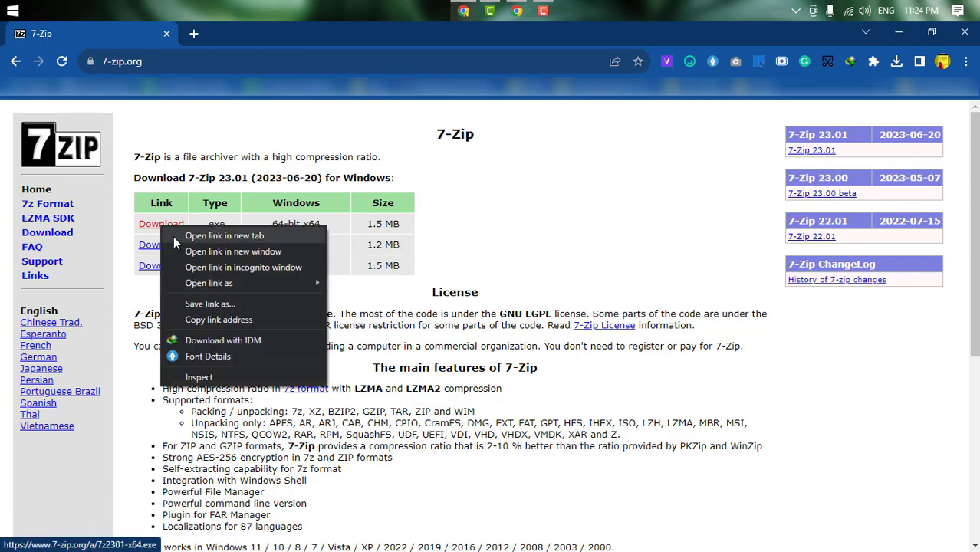
key(Escape)
click(153, 227)
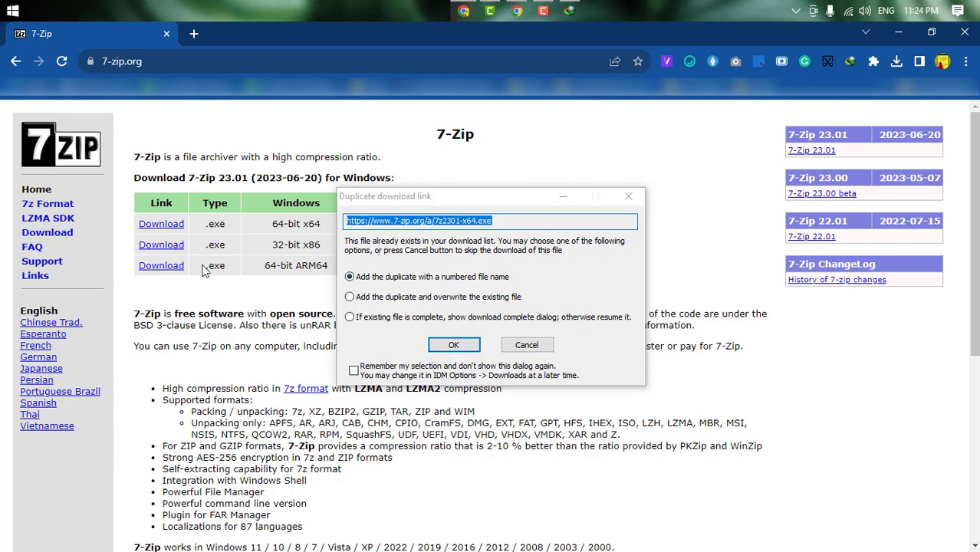
click(460, 350)
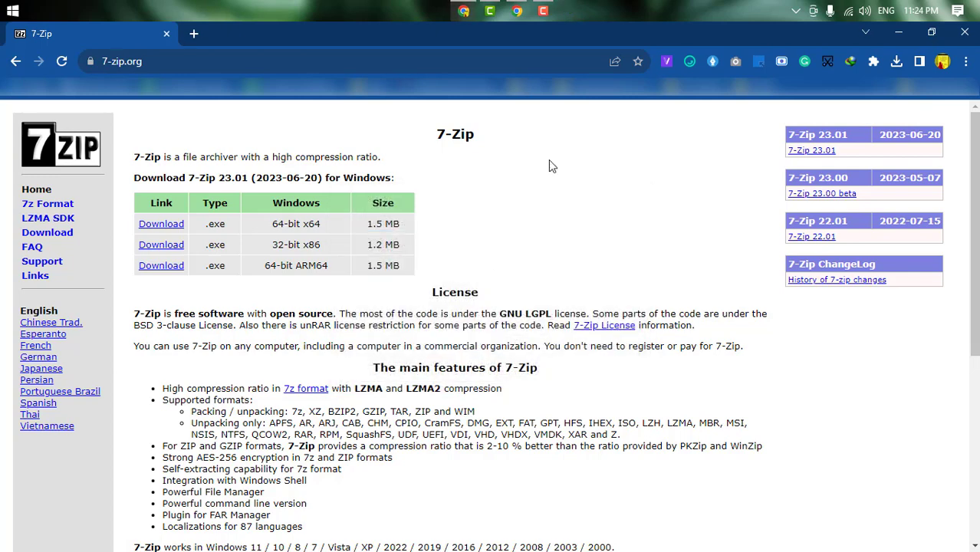
click(499, 356)
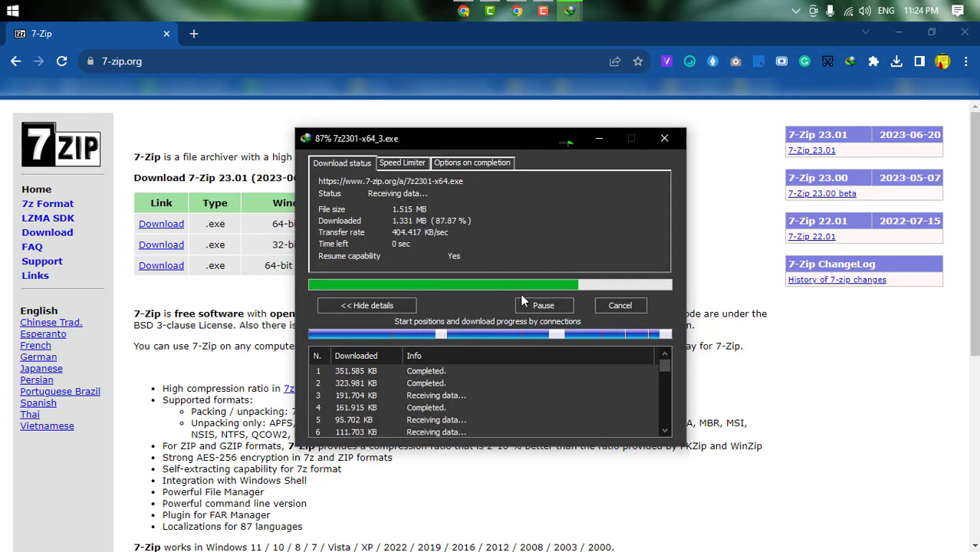
click(512, 338)
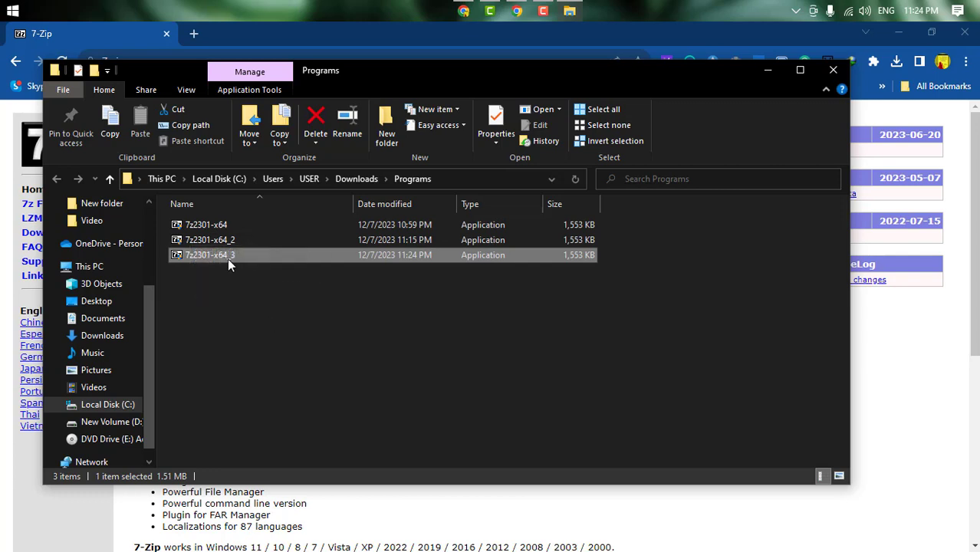
Run 7z2301-x64_3, cancel its setup, and minimize the Programs folder window.
double_click(228, 258)
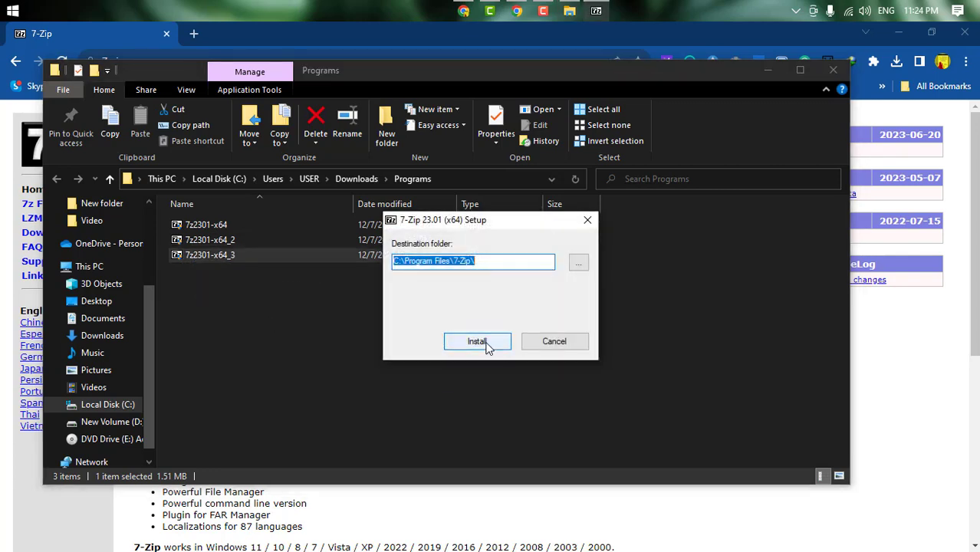
click(556, 342)
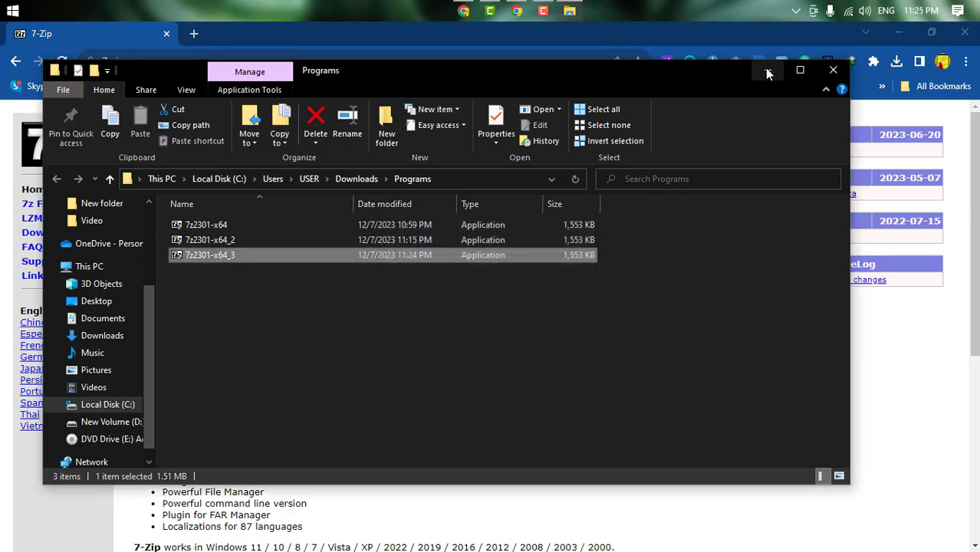
click(767, 71)
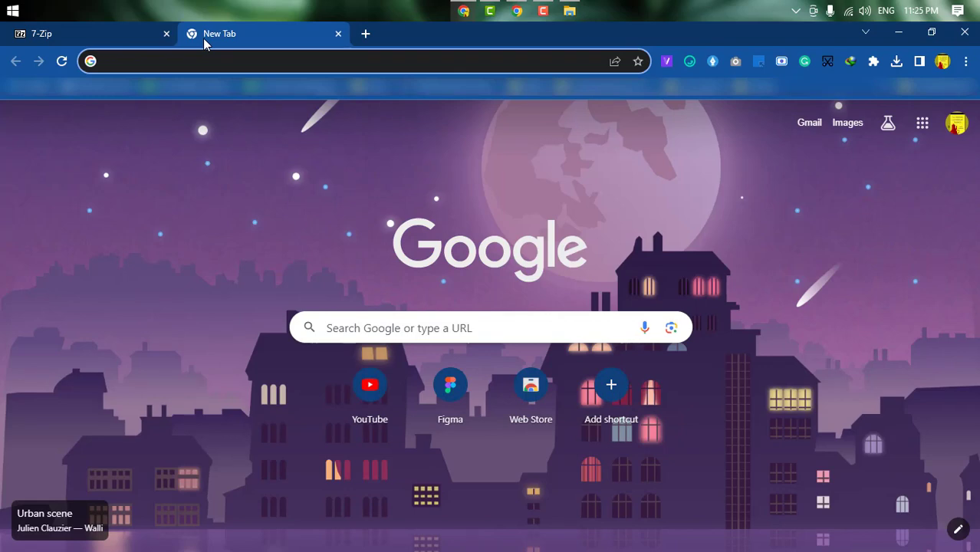
Search Google for 'NY font' and scroll through the results.
text(Ny)
key(BackSpace)
text(Y font)
key(Return)
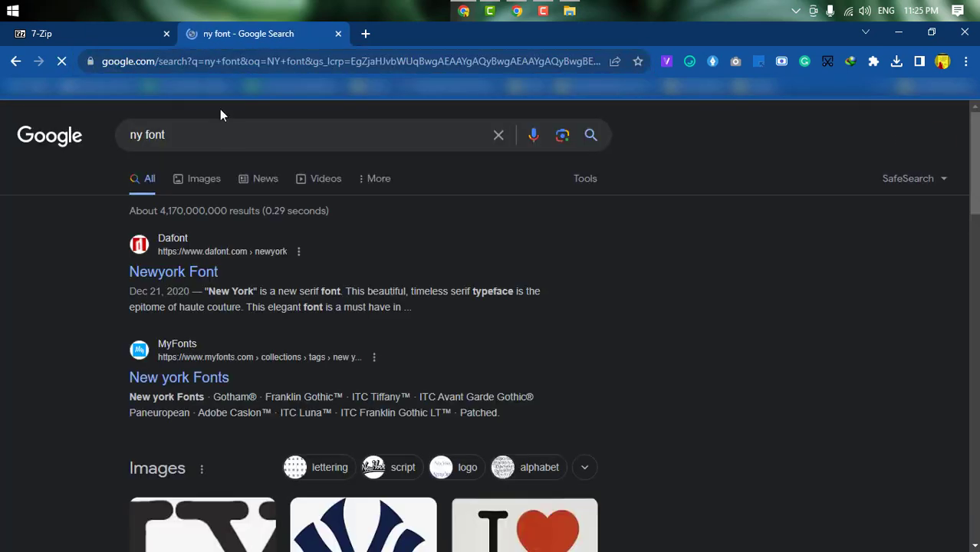
scroll(256, 197, down, 5)
scroll(313, 278, down, 6)
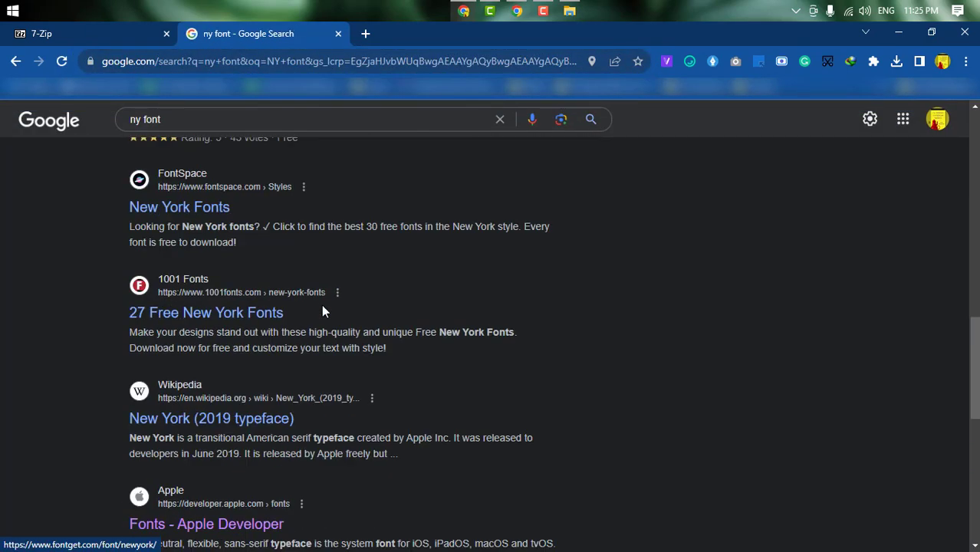
scroll(322, 306, down, 1)
scroll(323, 311, down, 5)
scroll(212, 184, up, 10)
Refine the query to 'ny font apple developer' and open Fonts – Apple Developer in a new tab.
click(188, 121)
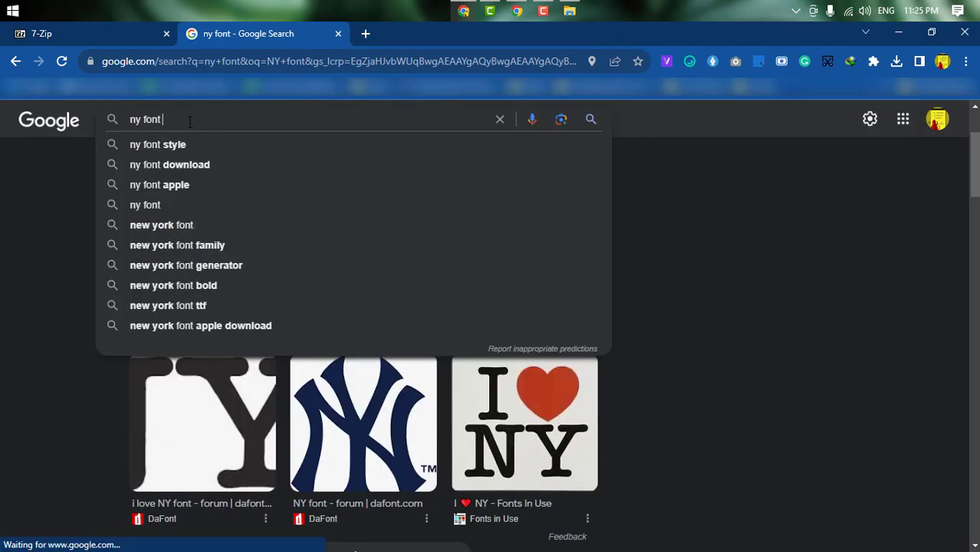
text(apple )
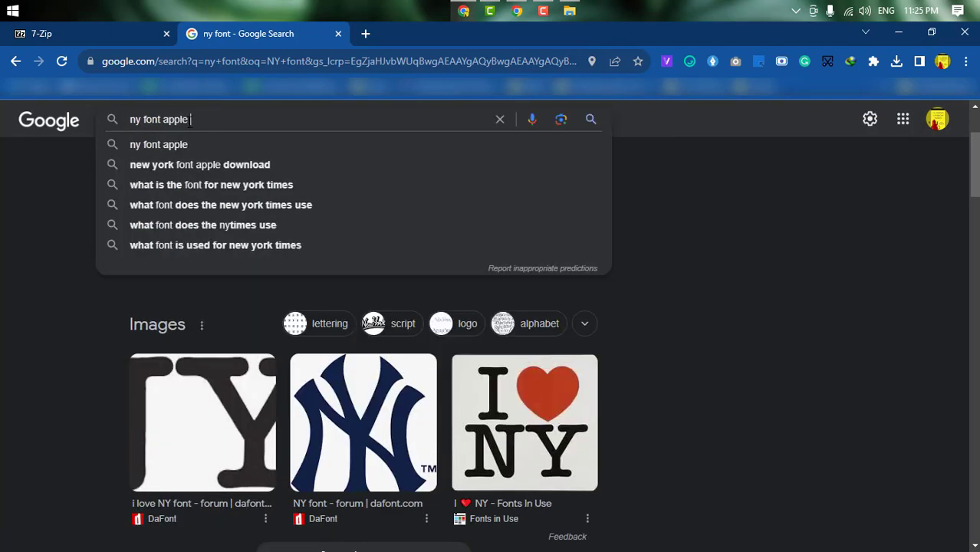
text(developer)
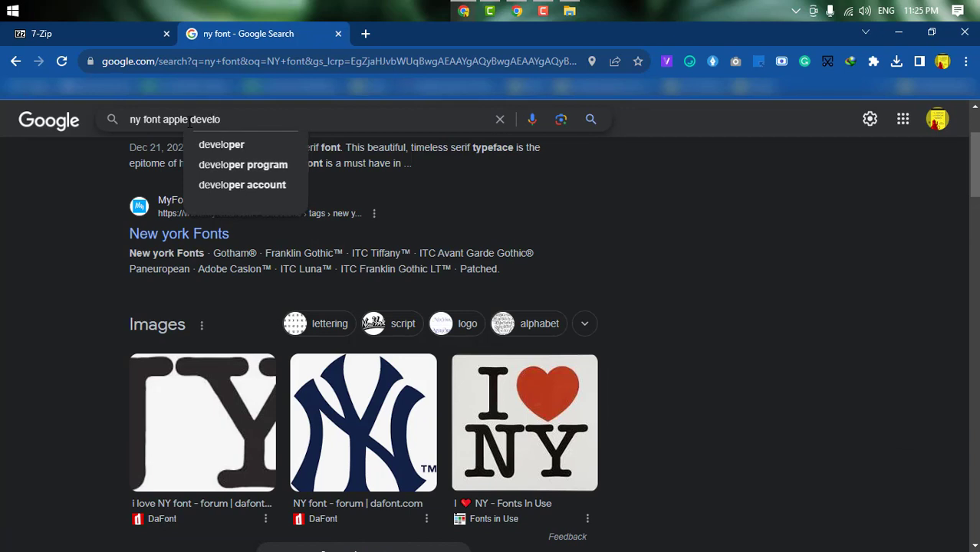
key(Return)
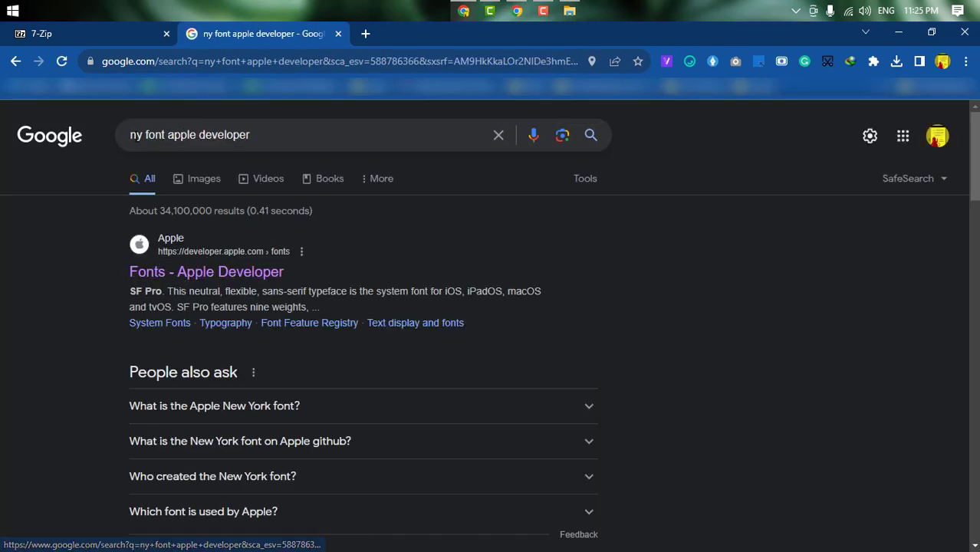
click(141, 134)
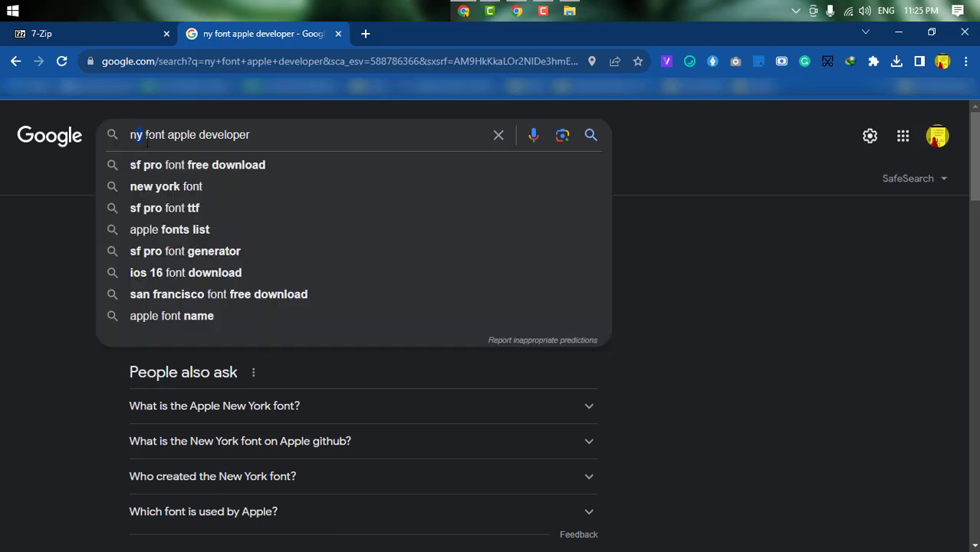
click(880, 307)
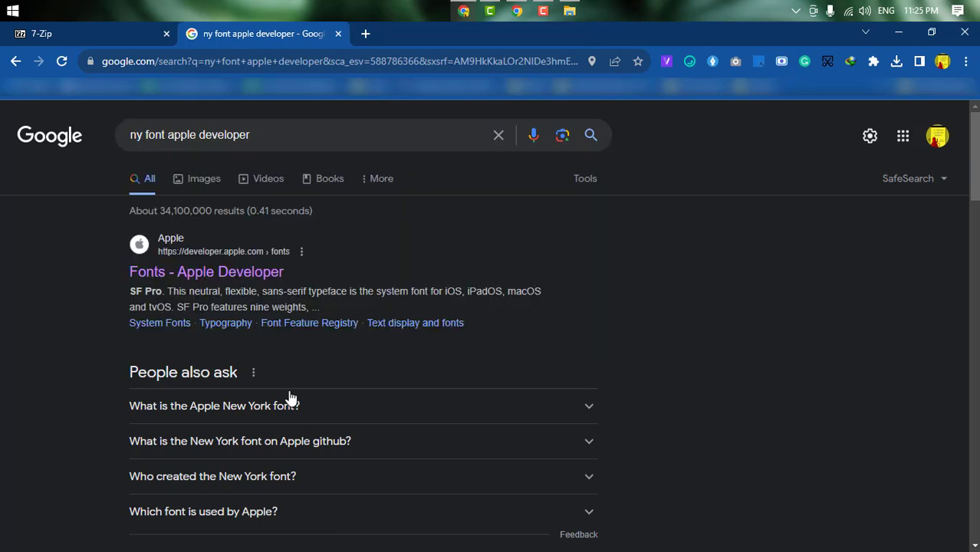
middle_click(227, 272)
click(394, 30)
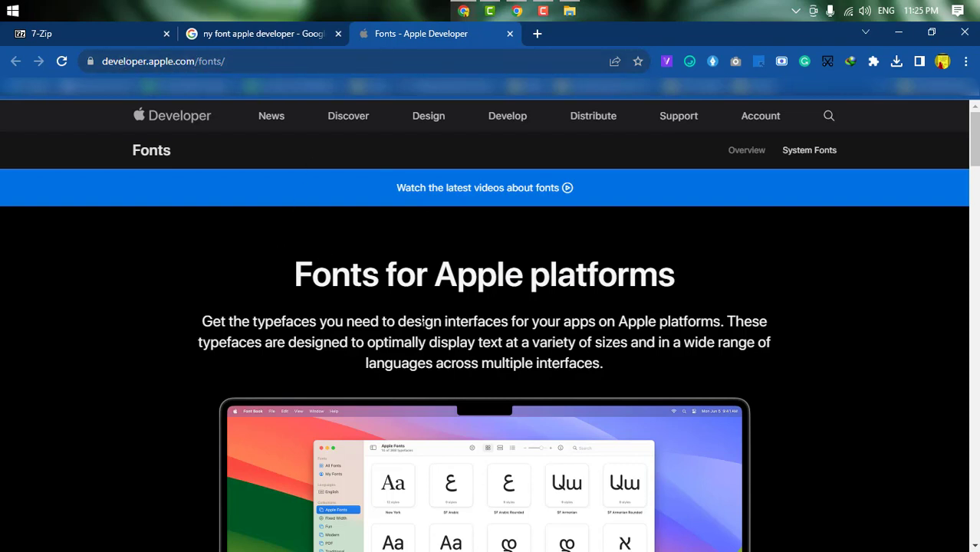
Scroll the Apple fonts page, then show Chrome's downloads list with NY.dmg and SF-Pro (1).dmg.
scroll(422, 322, down, 10)
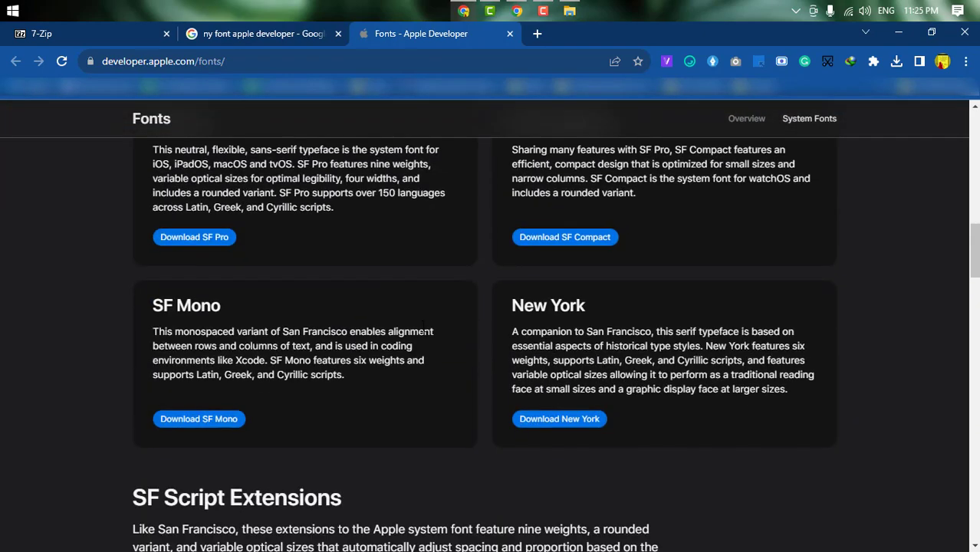
scroll(422, 325, up, 1)
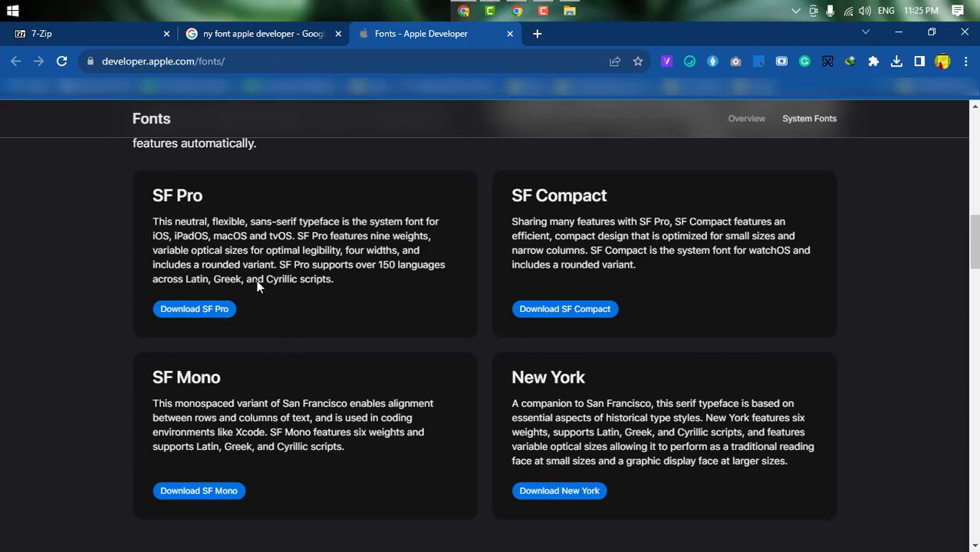
drag(129, 170, 573, 491)
click(704, 445)
scroll(704, 445, down, 6)
scroll(413, 293, down, 1)
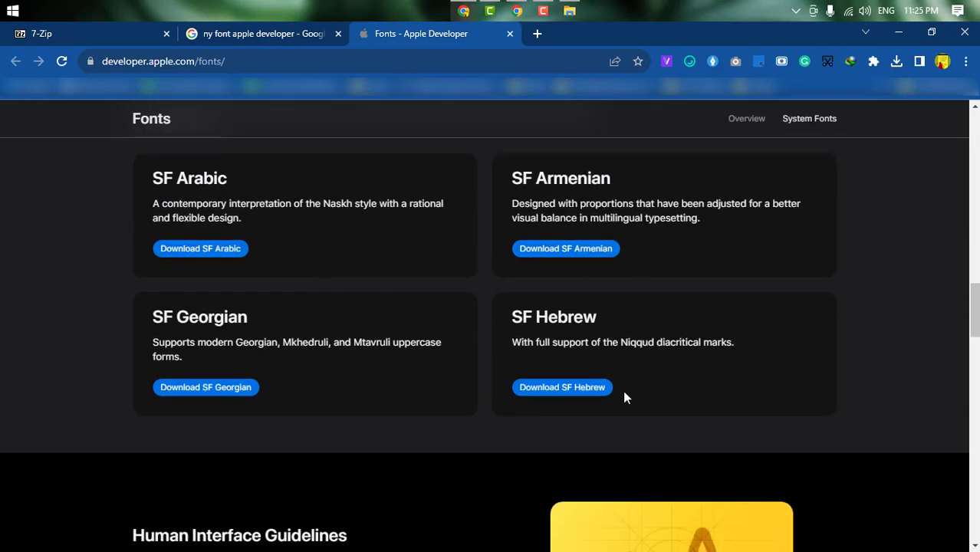
scroll(654, 411, down, 10)
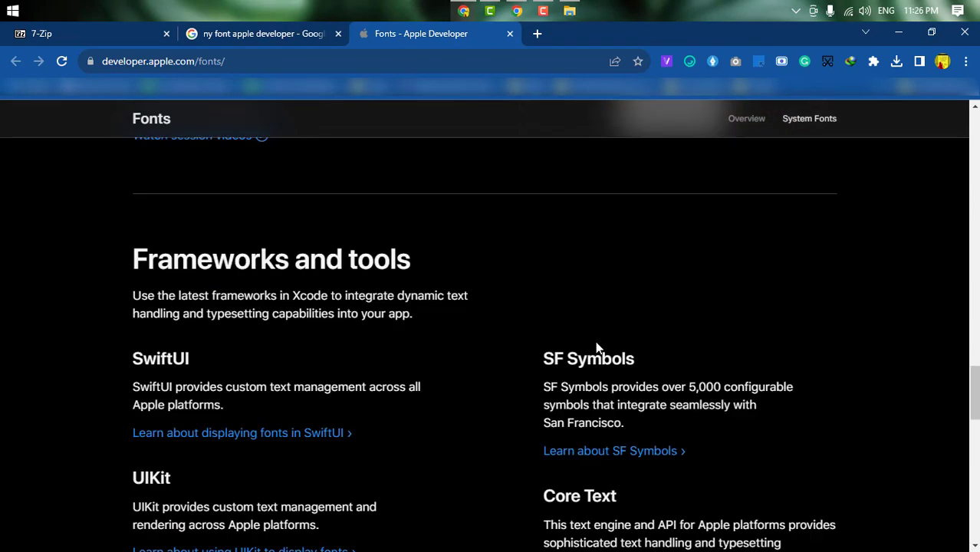
scroll(641, 385, up, 10)
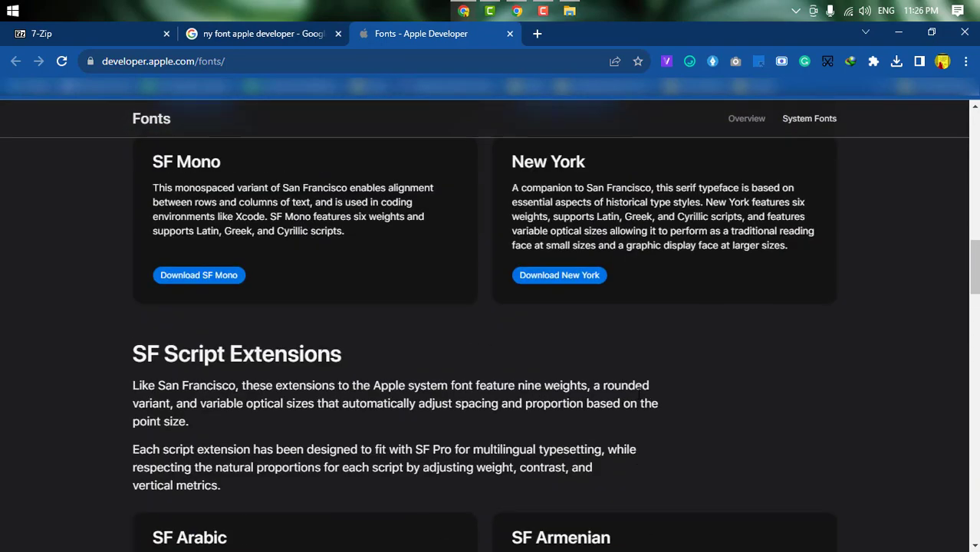
scroll(638, 390, up, 5)
scroll(371, 295, down, 2)
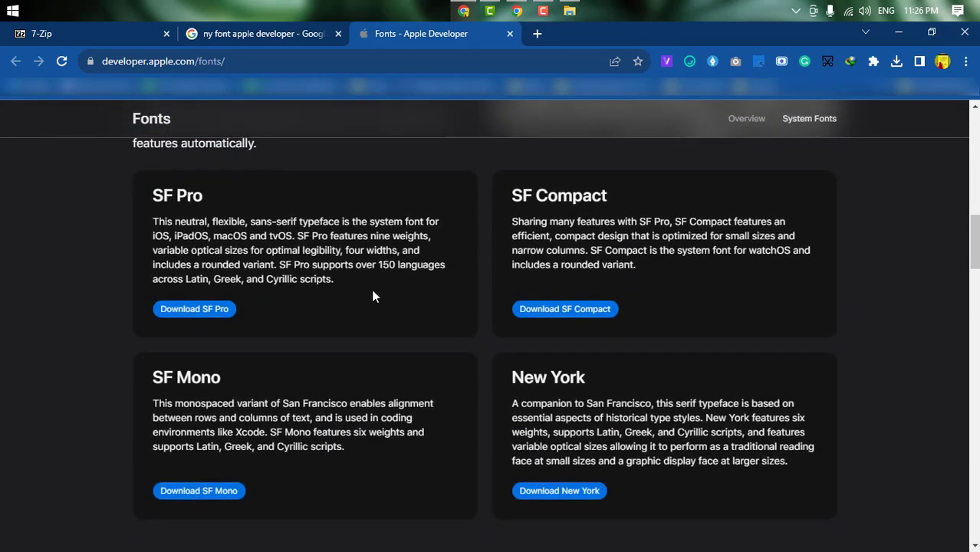
click(895, 62)
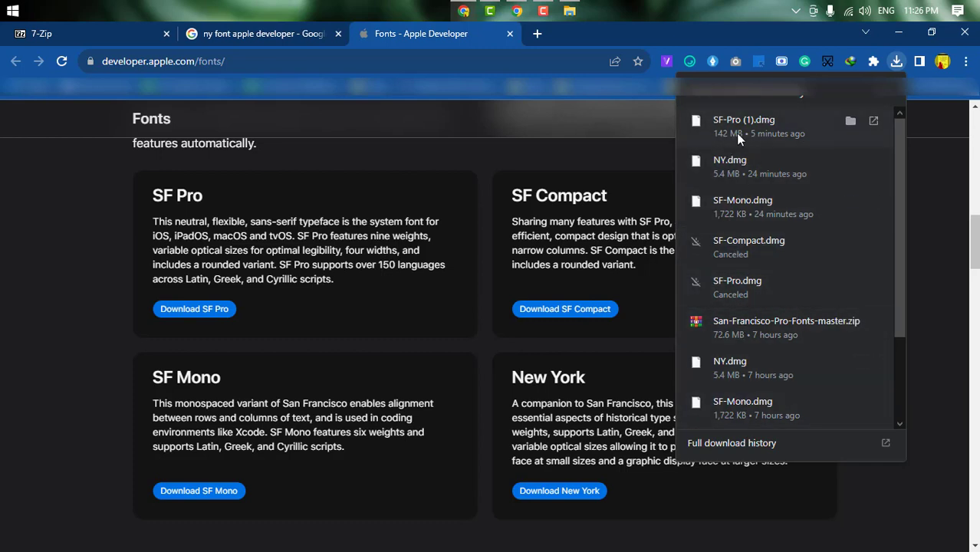
Show the download in the Downloads folder and select SF-Pro (1).dmg and NY.dmg.
click(848, 122)
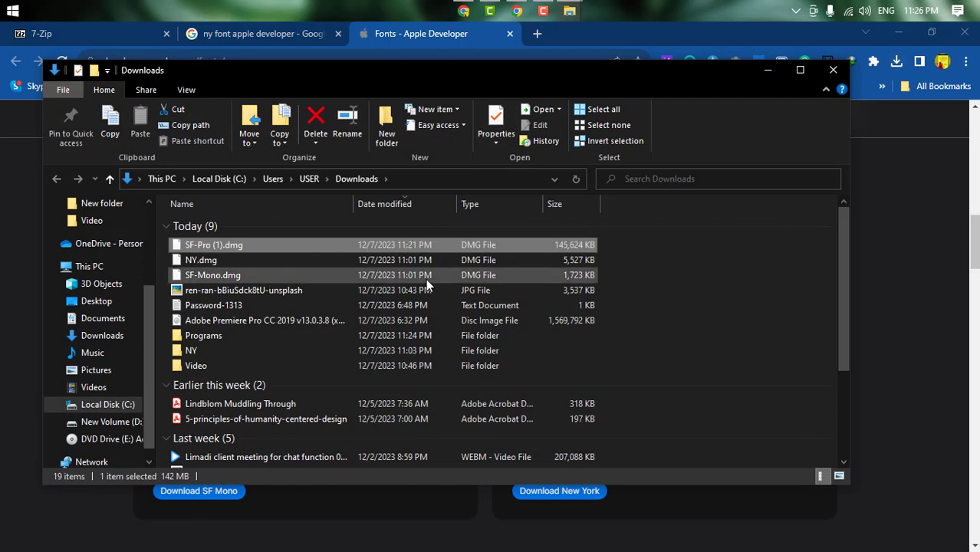
click(211, 260)
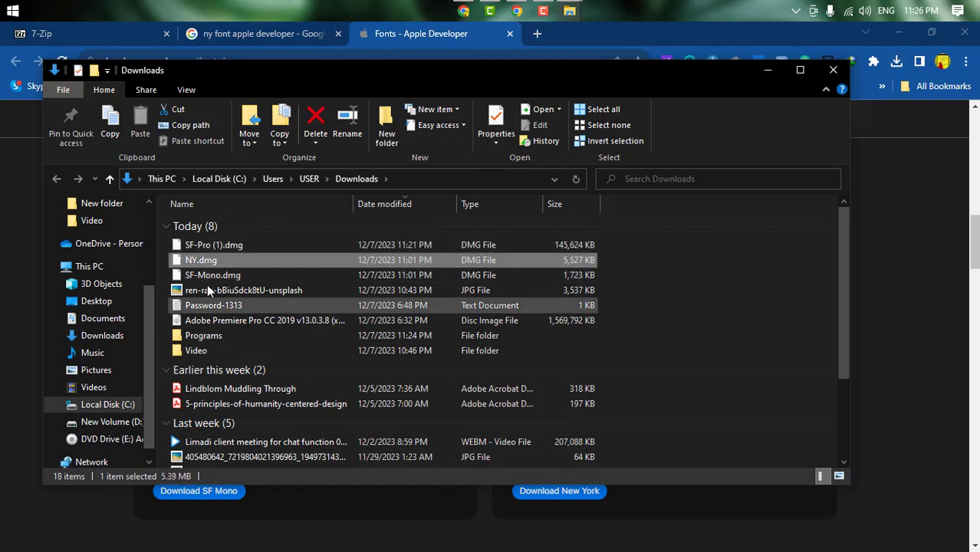
click(215, 245)
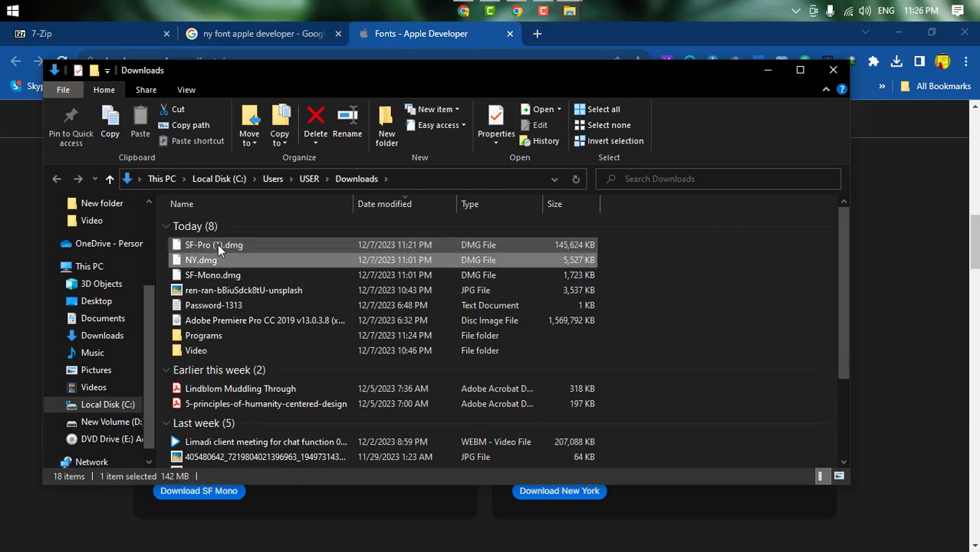
ctrl+click(210, 259)
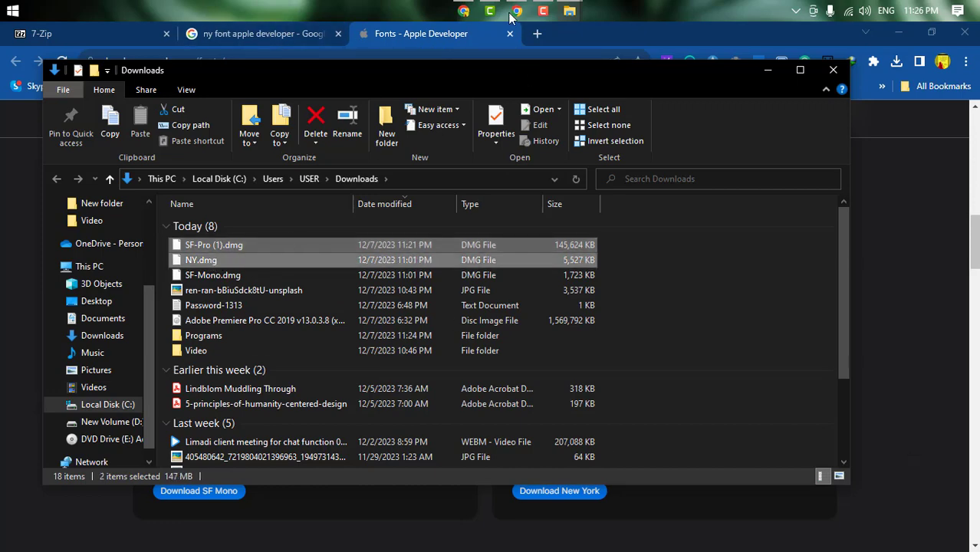
Find '7zip' in the Start menu and launch 7-Zip File Manager.
click(13, 9)
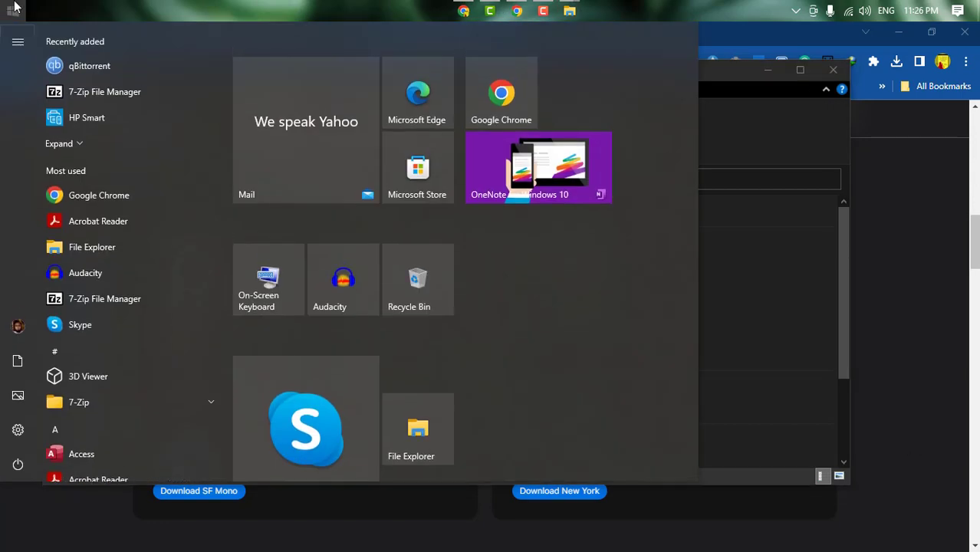
click(4, 8)
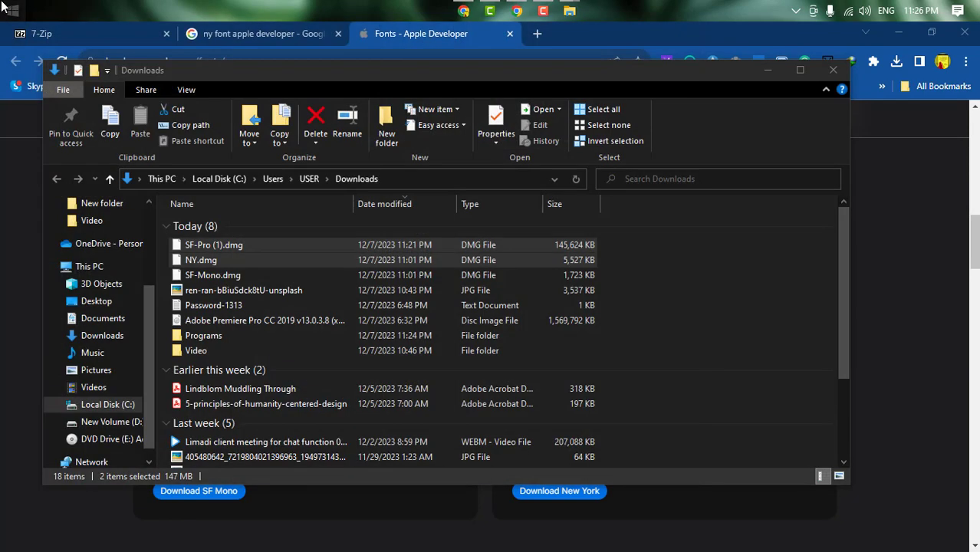
click(4, 8)
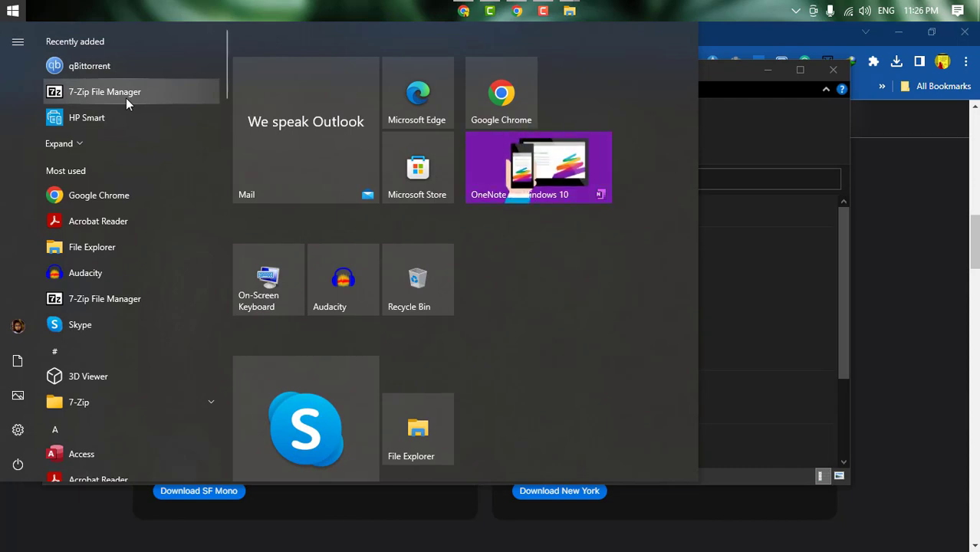
text(7)
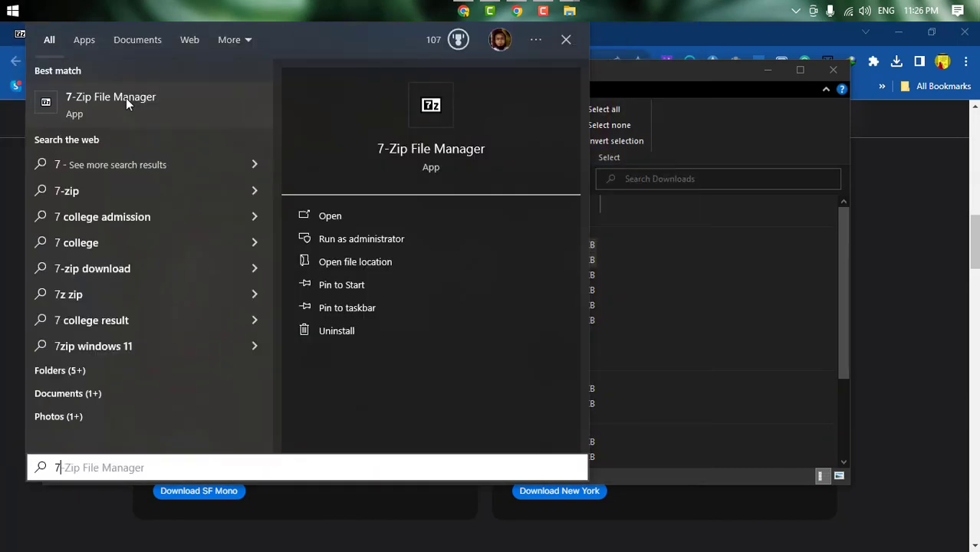
text(zip)
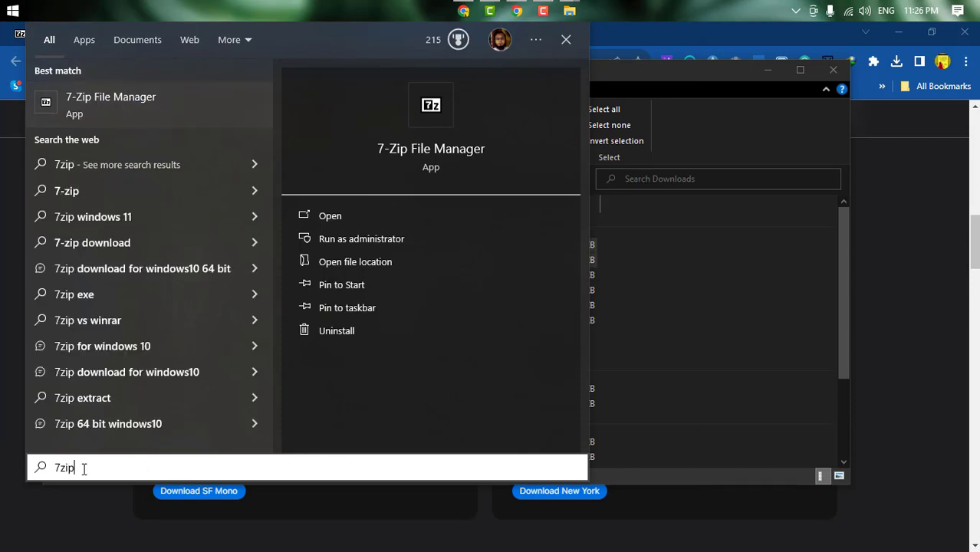
click(114, 107)
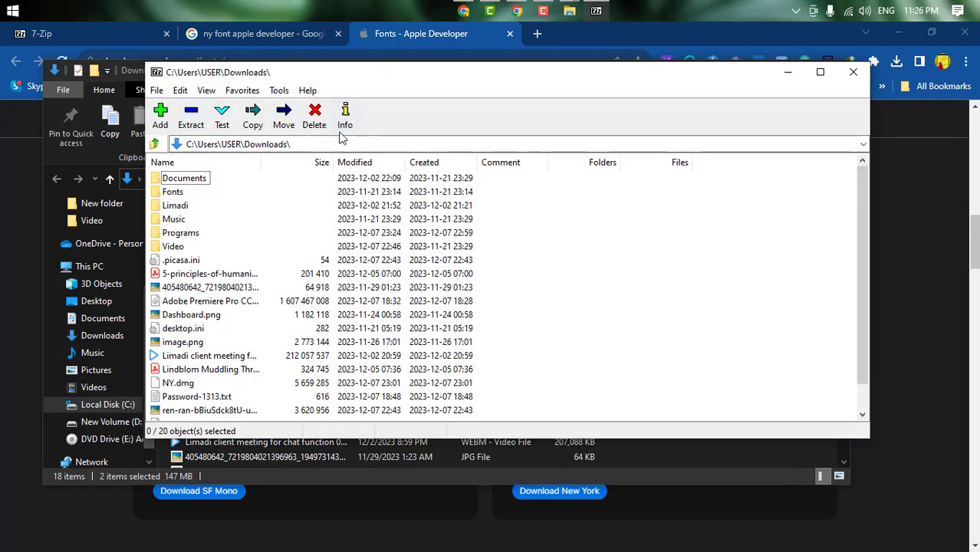
Move the 7-Zip window beside Downloads and clear its path to show Computer, Documents, Network.
click(195, 144)
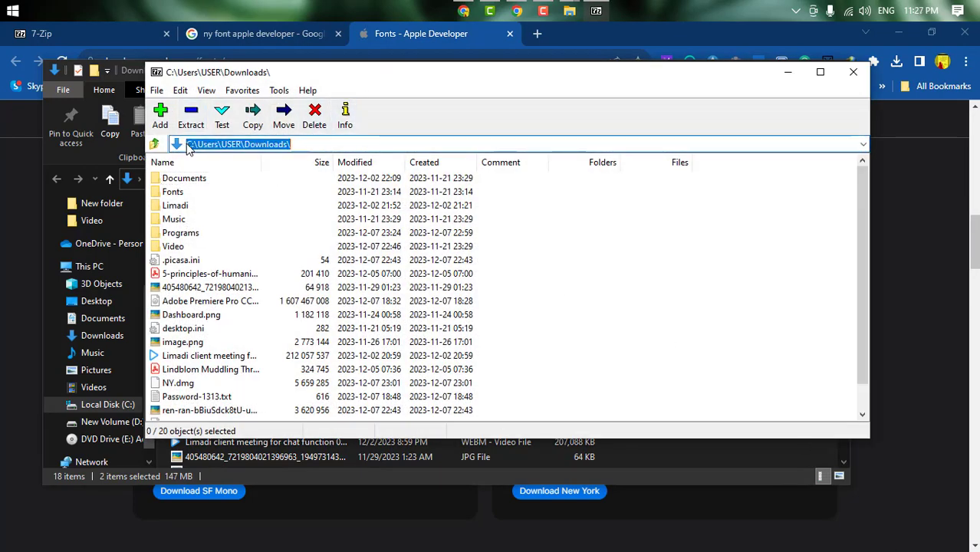
click(306, 144)
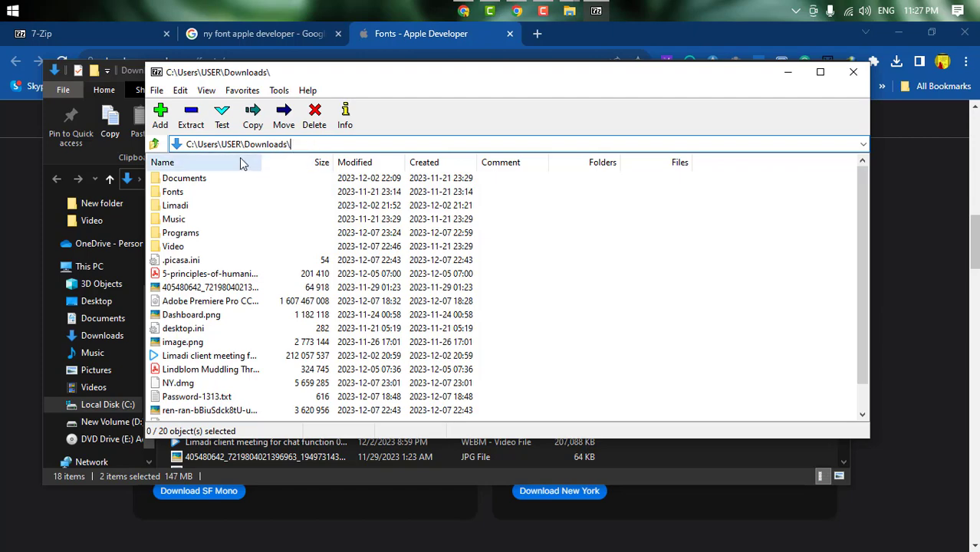
drag(276, 77, 454, 69)
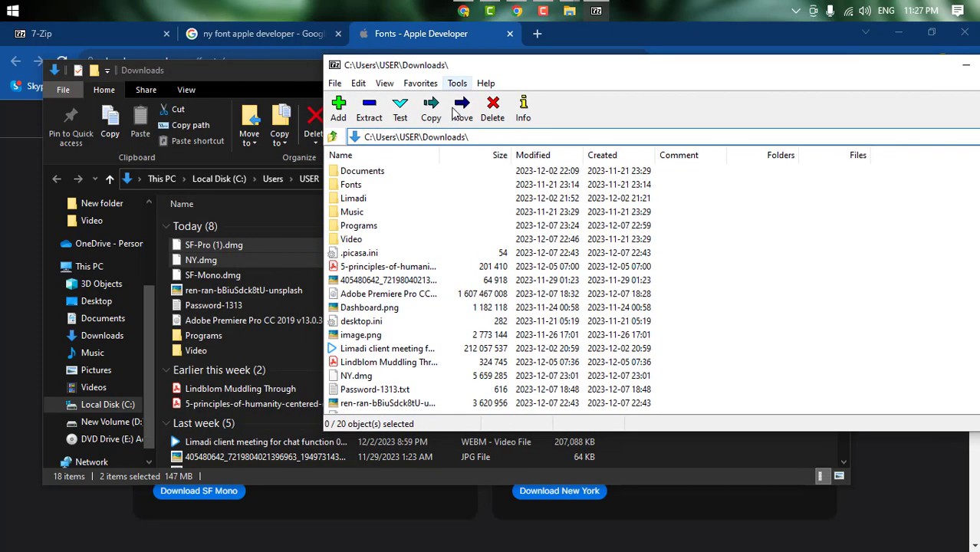
key(ctrl+a)
key(BackSpace)
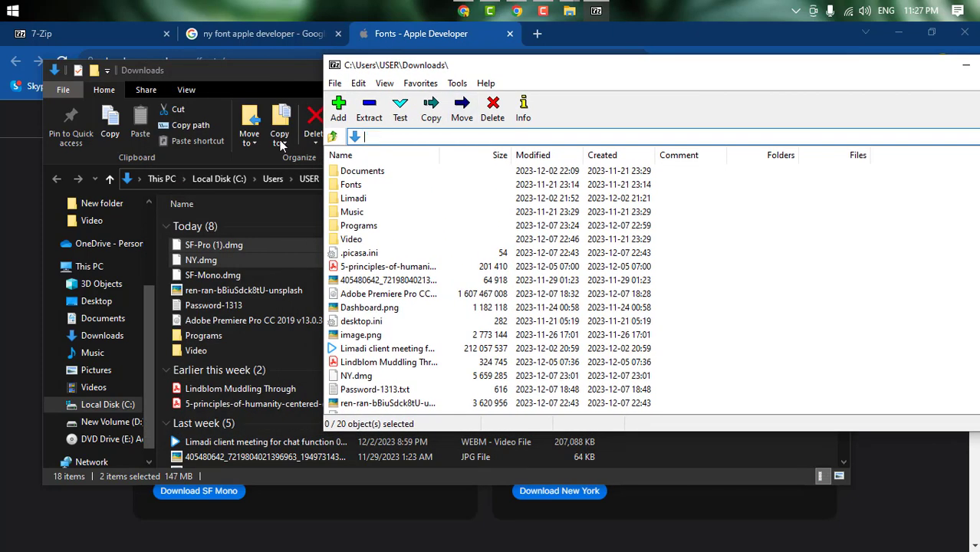
key(Return)
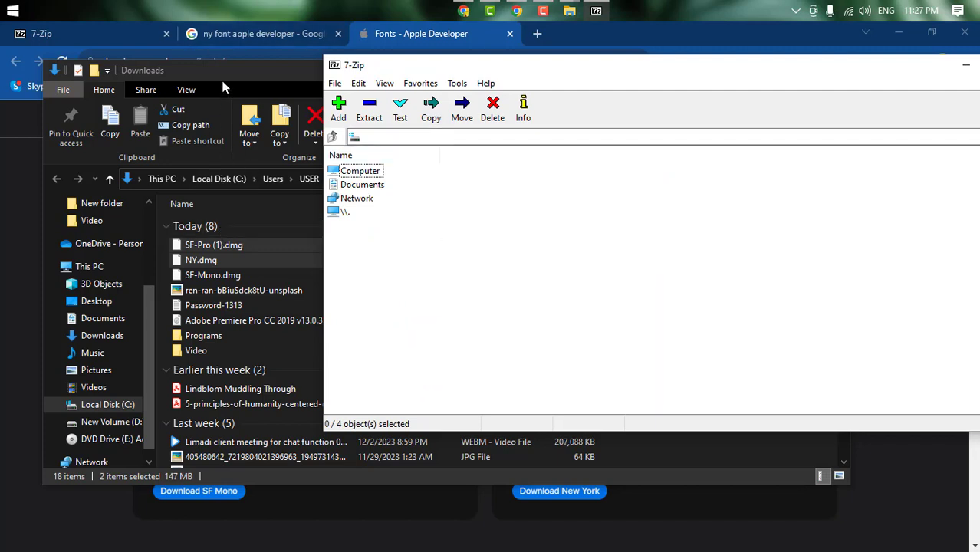
In Downloads, select both NY.dmg and SF-Mono.dmg.
click(233, 105)
click(740, 282)
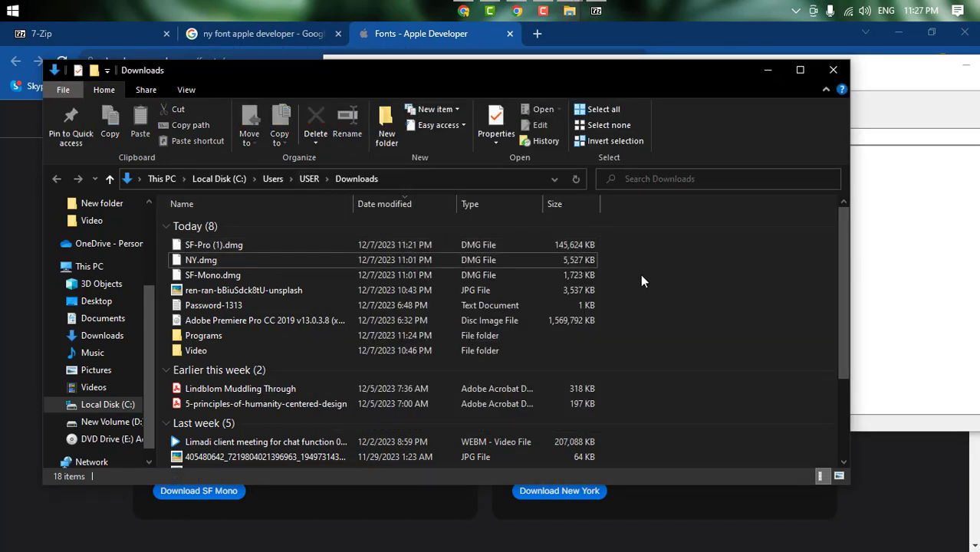
click(222, 274)
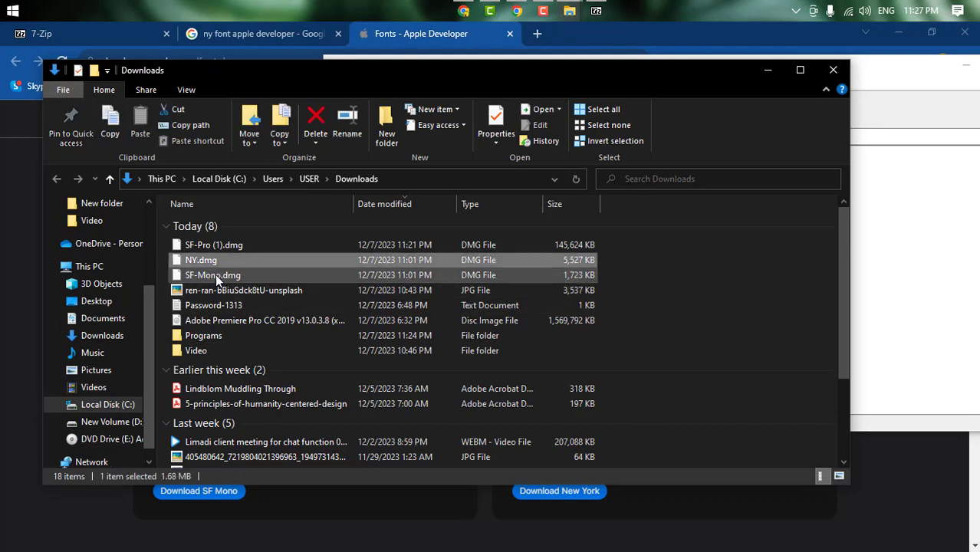
click(210, 263)
click(207, 274)
ctrl+click(215, 264)
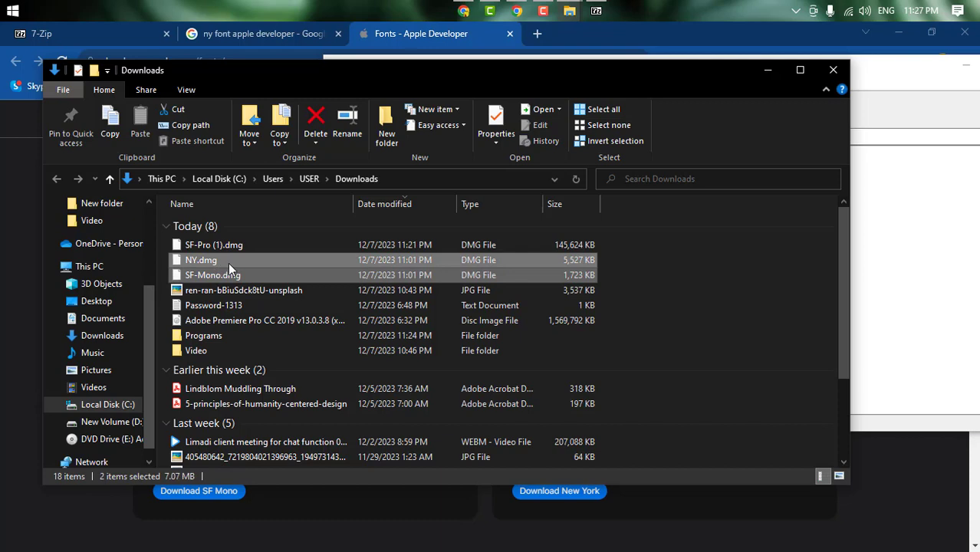
Create a 'Mac fonts' folder and paste the two font disk images into it.
click(385, 134)
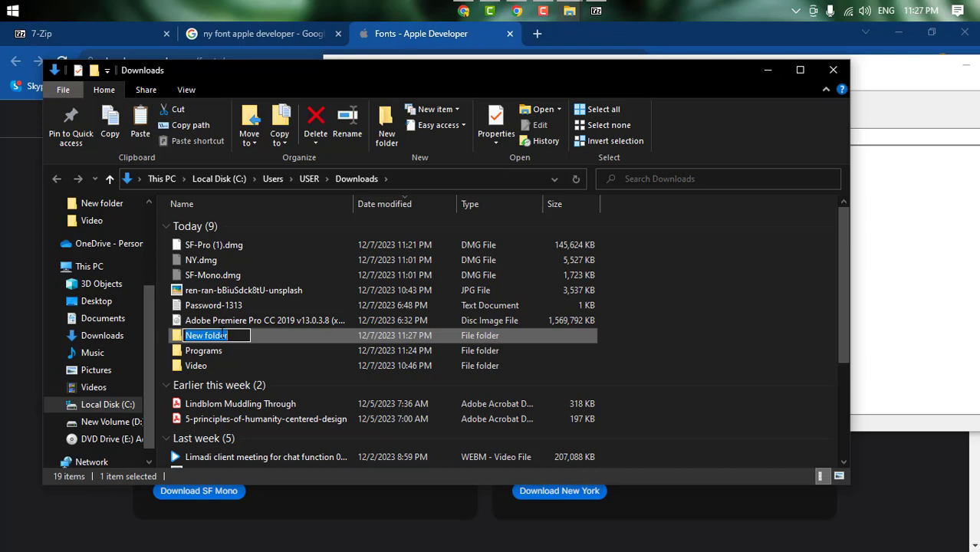
text(Ma)
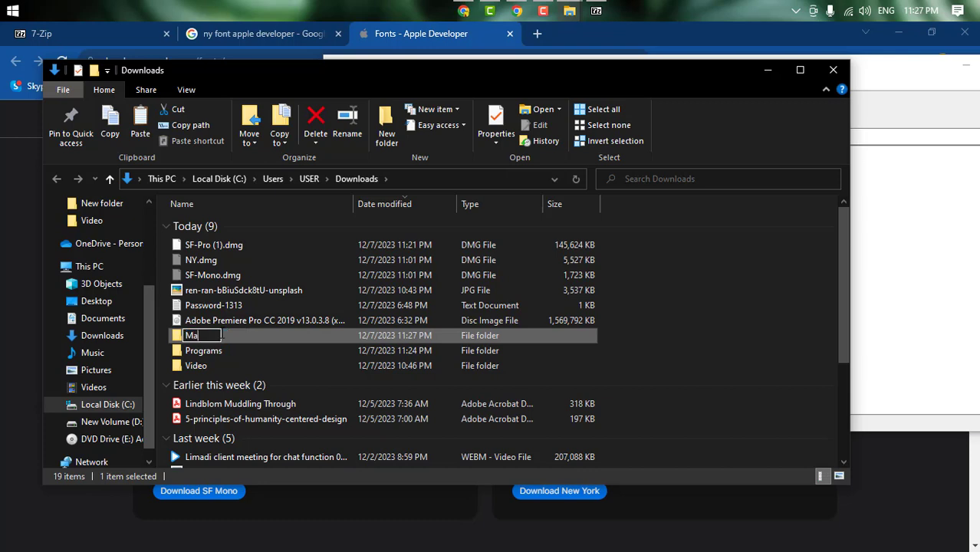
key(BackSpace)
key(BackSpace)
text(fonts)
key(Return)
key(Return)
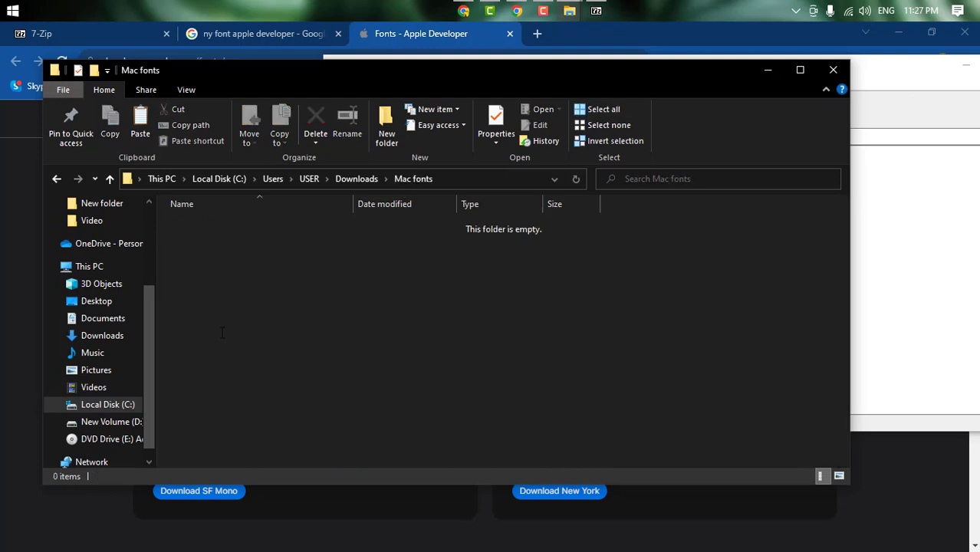
key(ctrl+v)
click(310, 317)
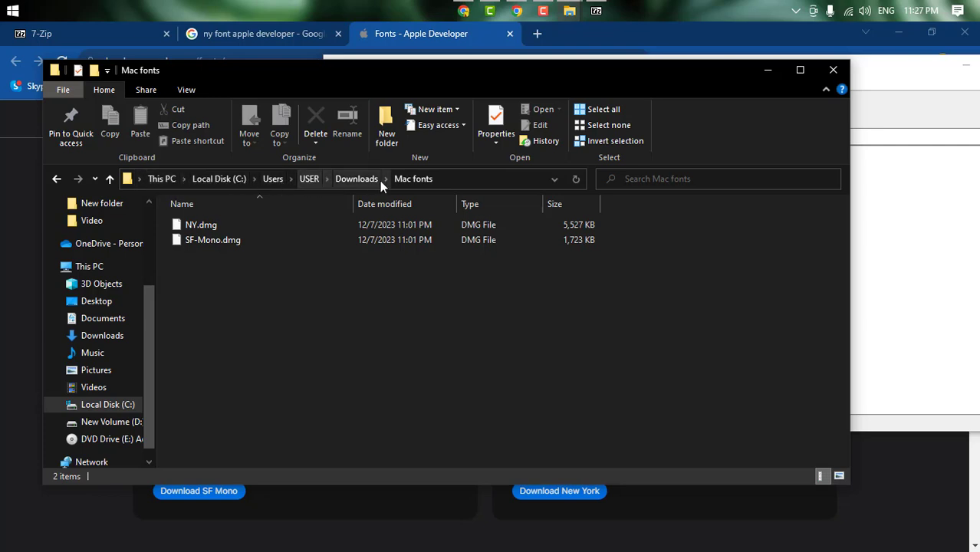
Copy the Downloads\Mac fonts path from Explorer and paste it into 7-Zip's address bar.
click(430, 65)
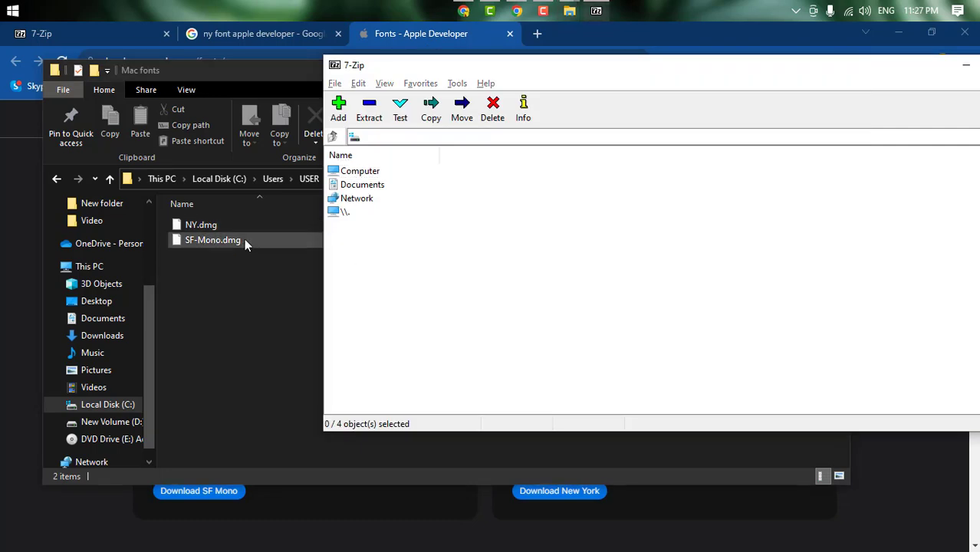
click(214, 260)
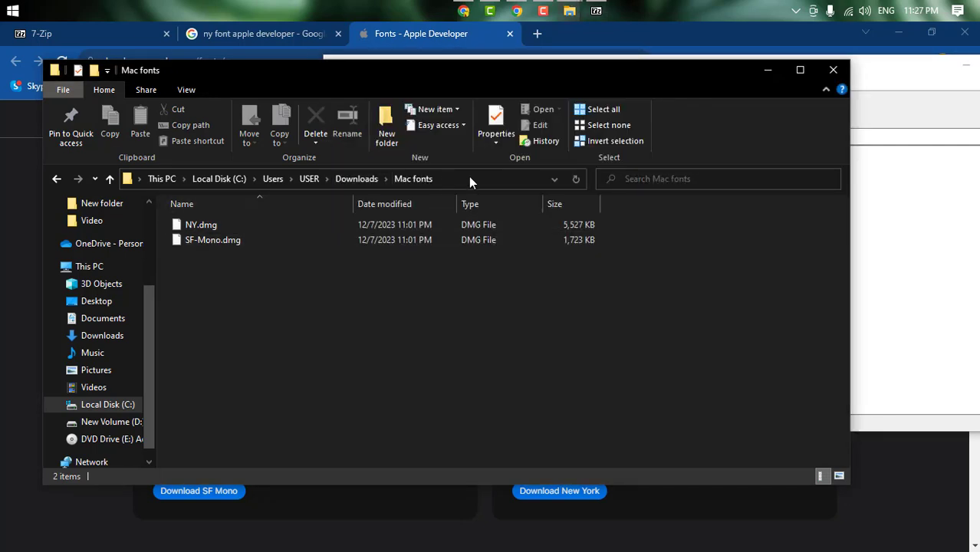
click(470, 181)
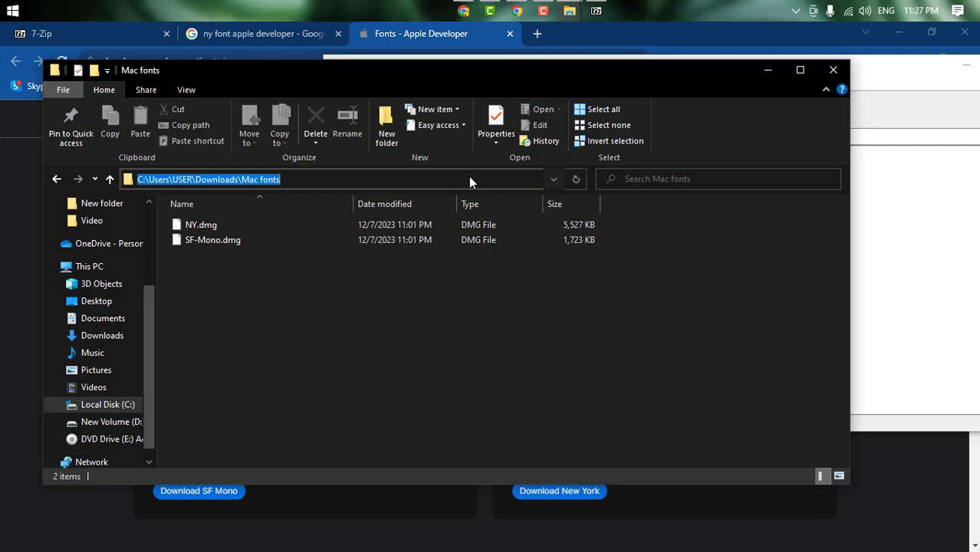
right_click(470, 181)
click(494, 224)
click(364, 314)
key(alt+Tab)
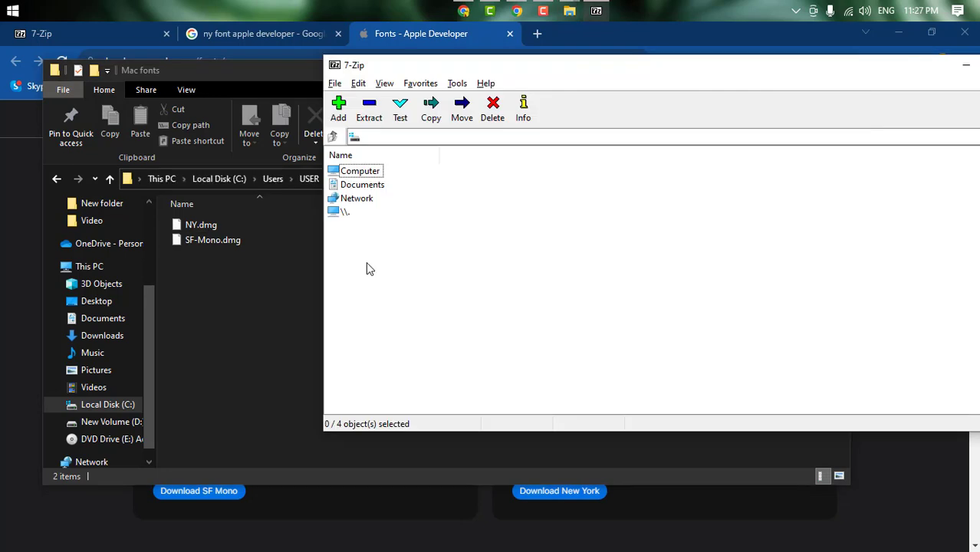
right_click(382, 138)
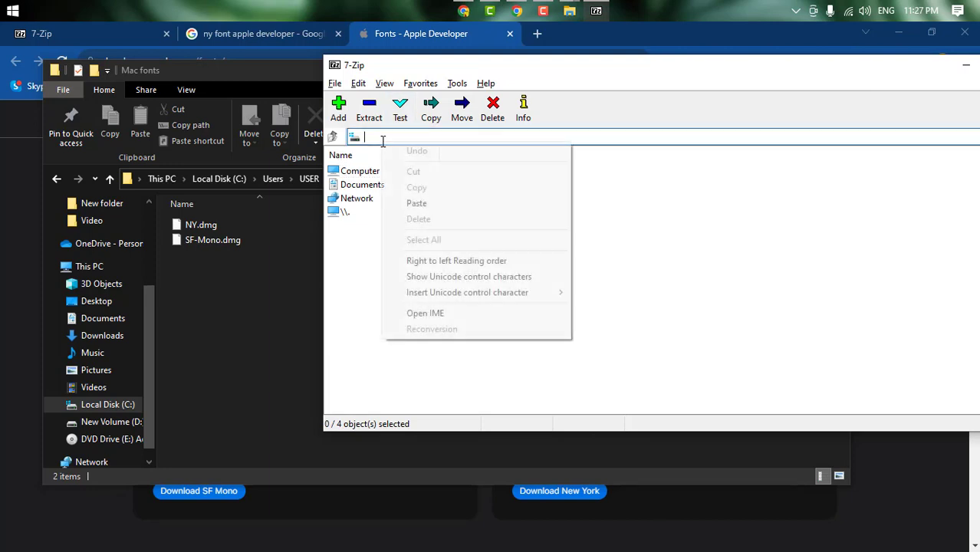
click(400, 205)
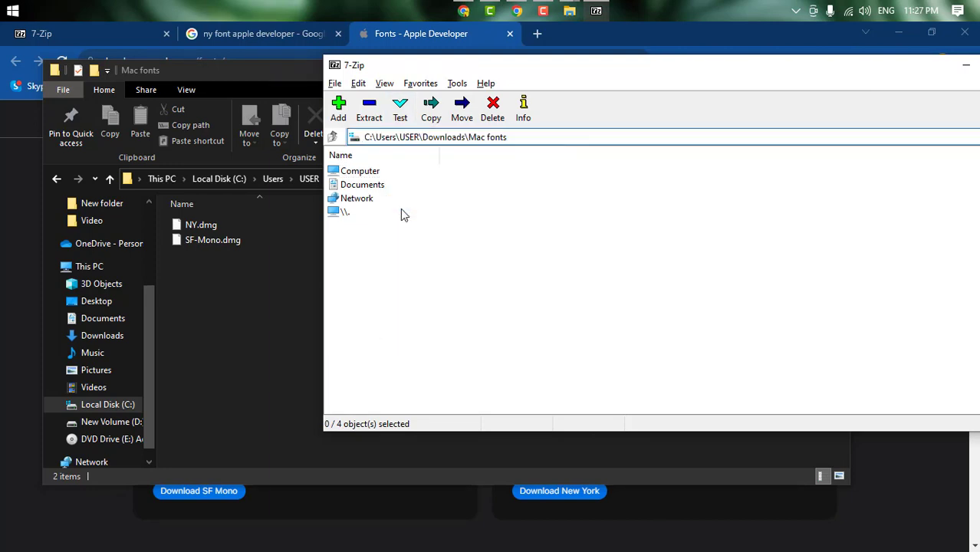
key(Return)
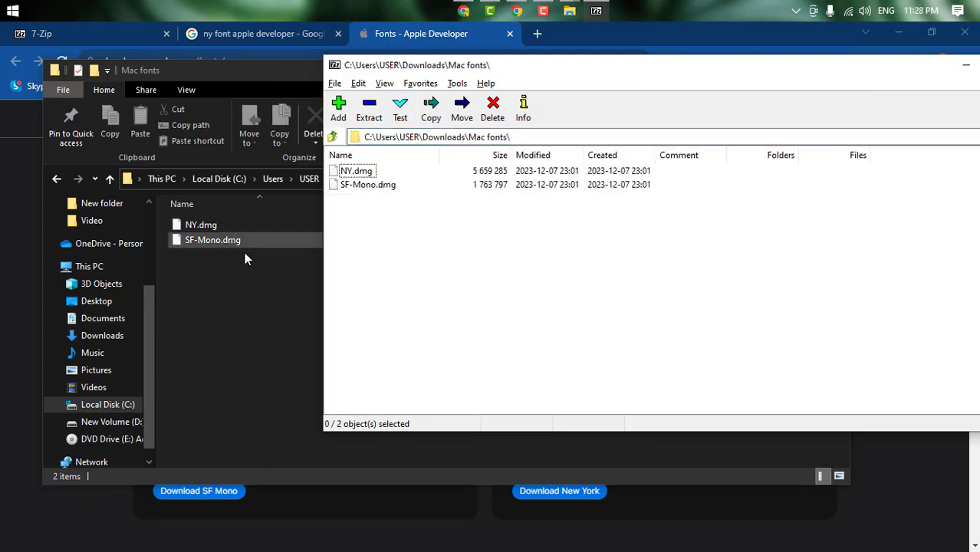
click(185, 263)
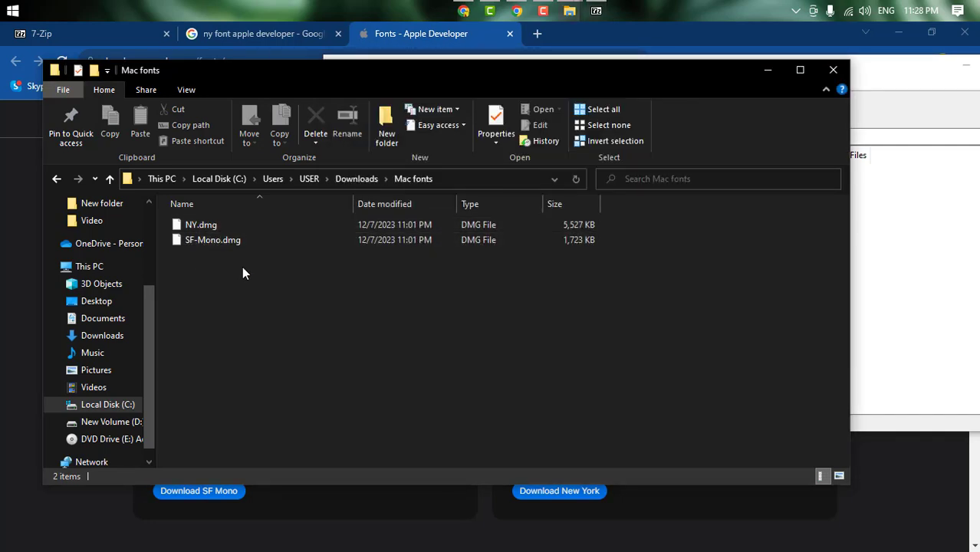
key(alt+Tab)
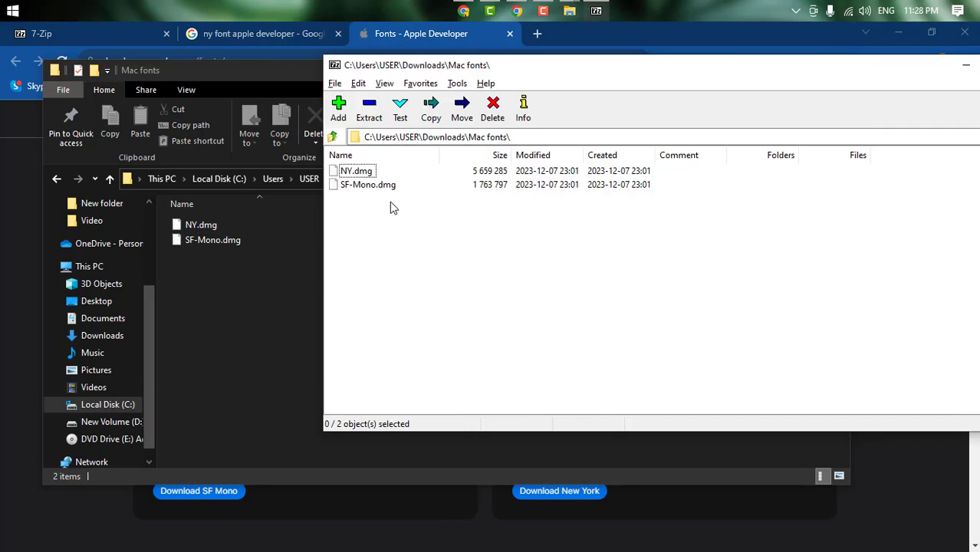
key(alt+Tab)
click(109, 178)
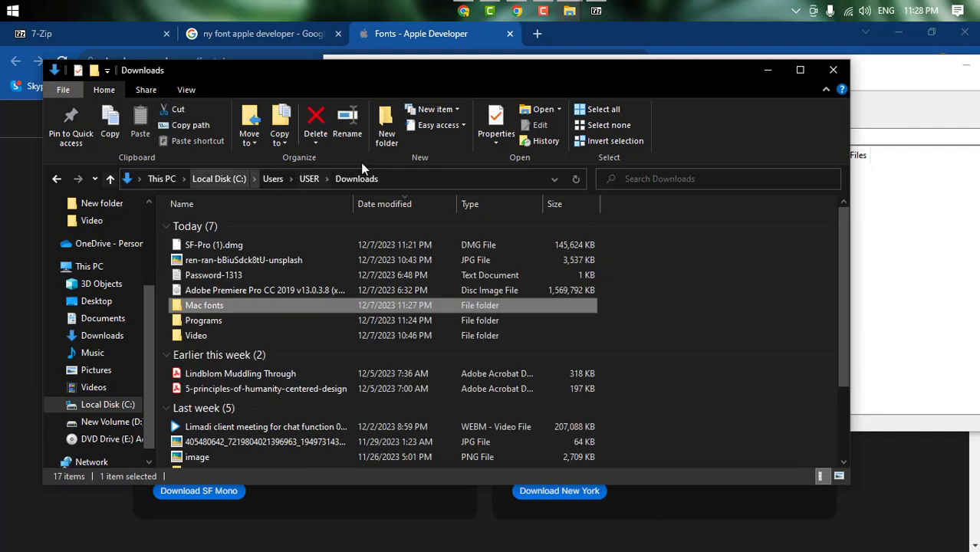
click(404, 179)
click(680, 278)
scroll(373, 326, down, 3)
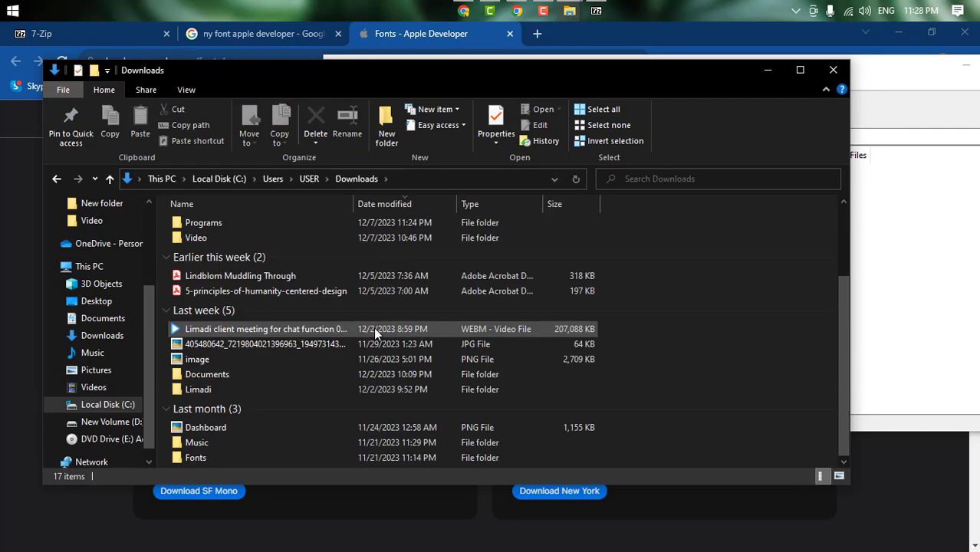
scroll(377, 347, up, 3)
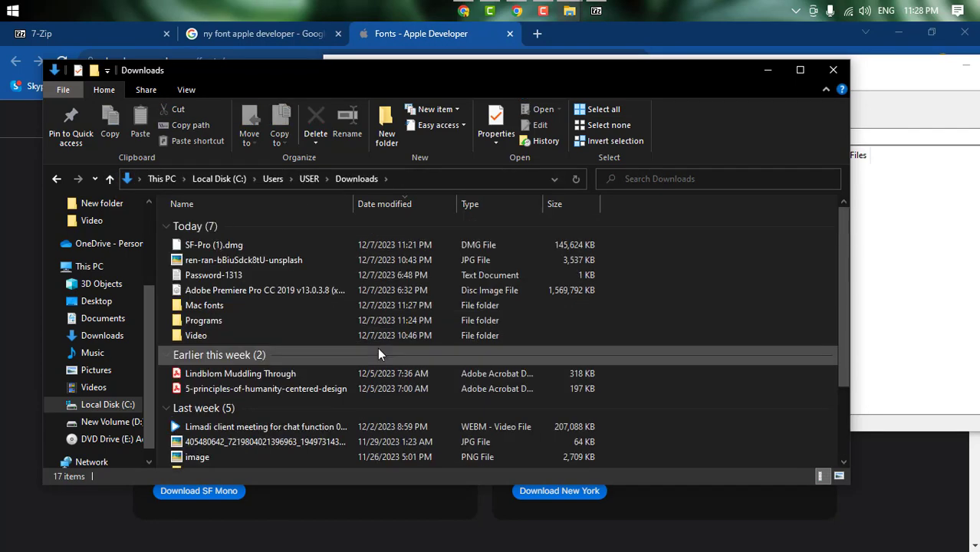
double_click(220, 304)
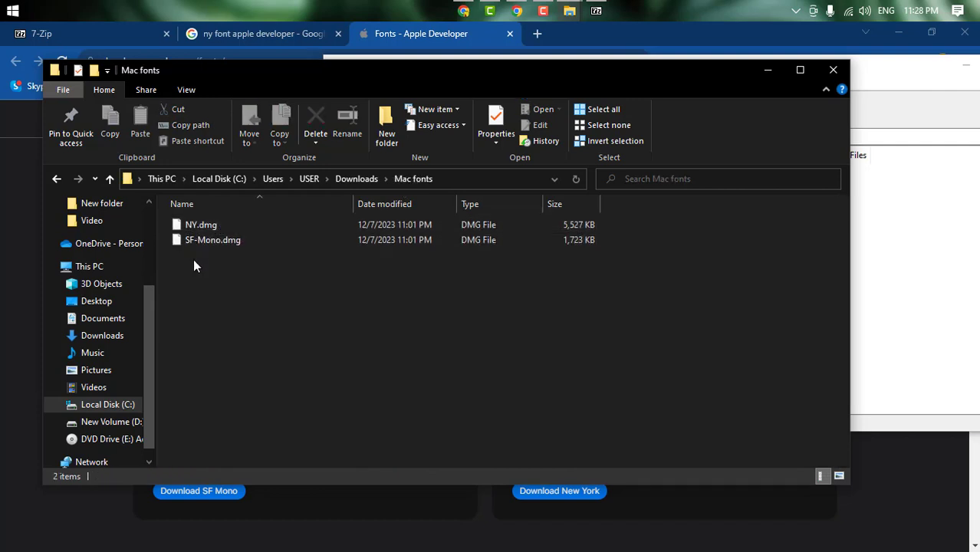
key(alt+Tab)
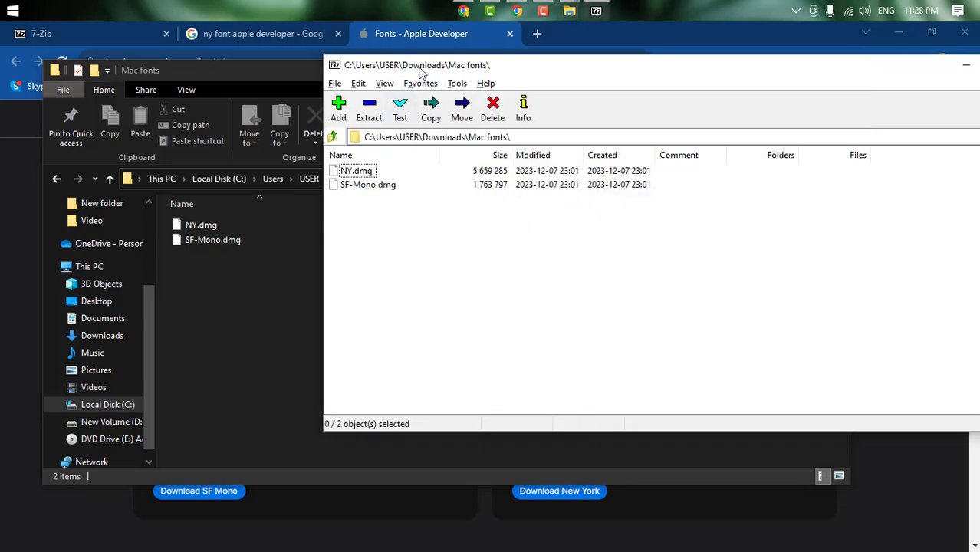
drag(420, 71, 362, 75)
Extract NY.dmg with 7-Zip to the Mac fonts\NY\ destination.
click(308, 177)
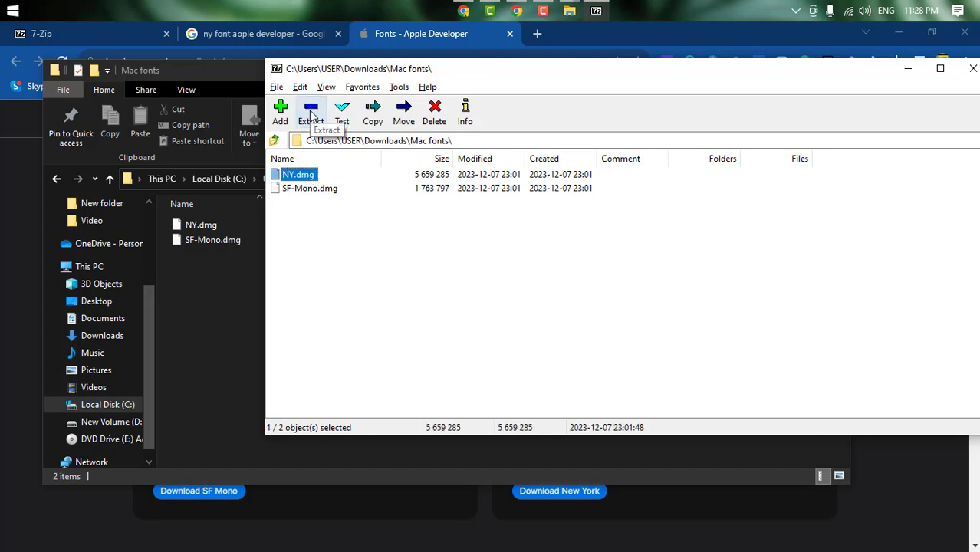
click(310, 113)
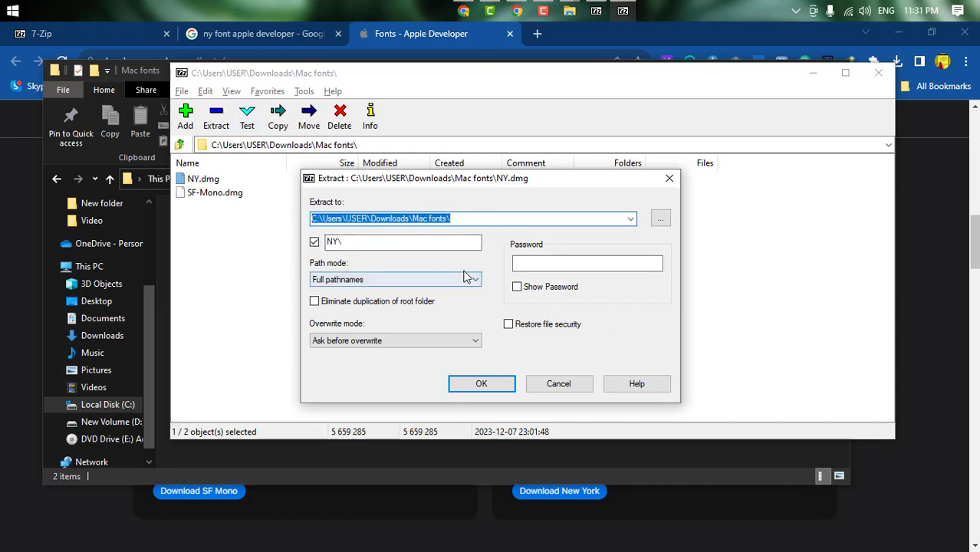
click(481, 385)
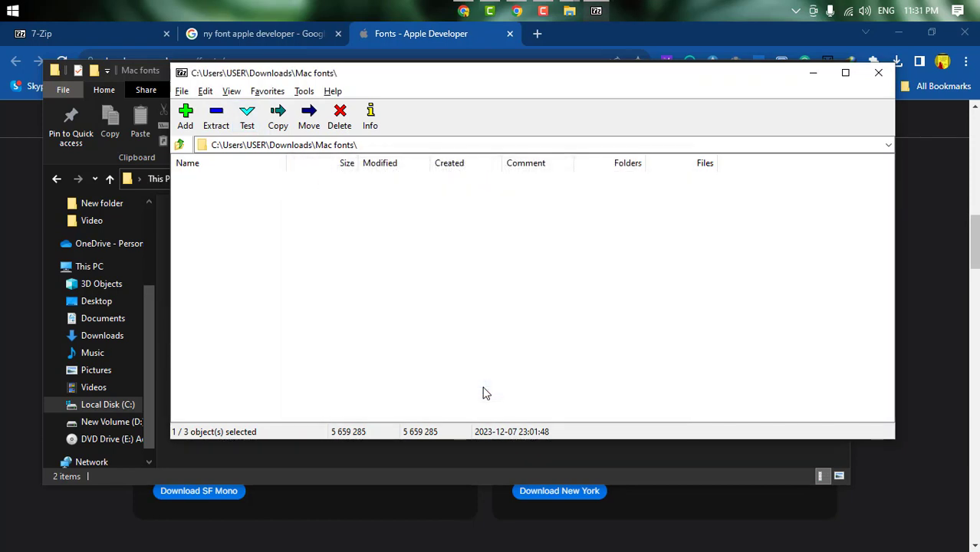
click(235, 256)
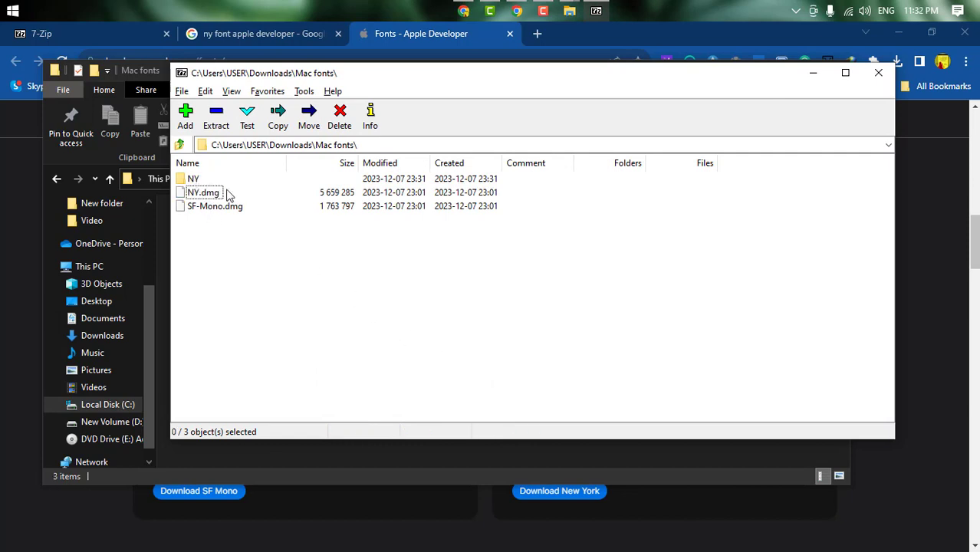
Browse into NY > NYFonts, checking the HFS+ private data folders along the way.
double_click(201, 179)
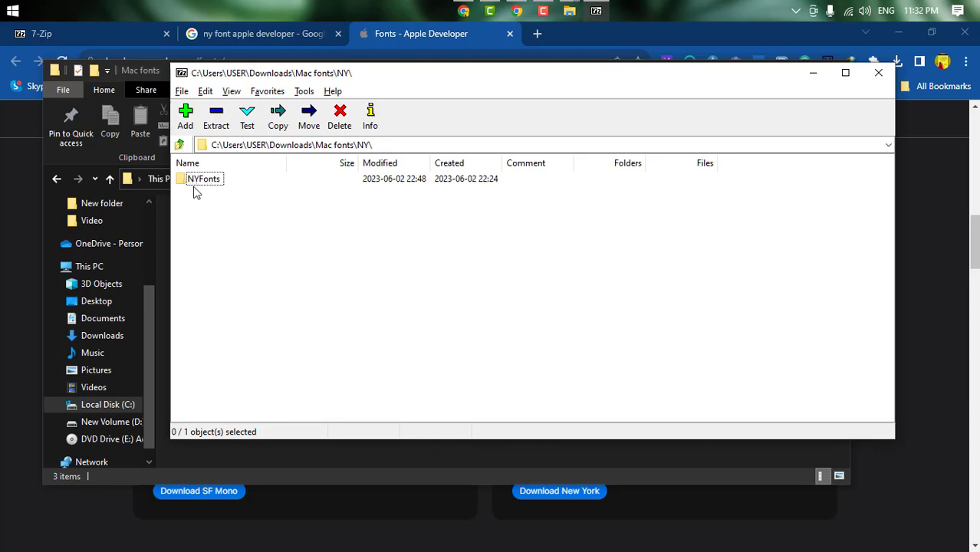
double_click(195, 182)
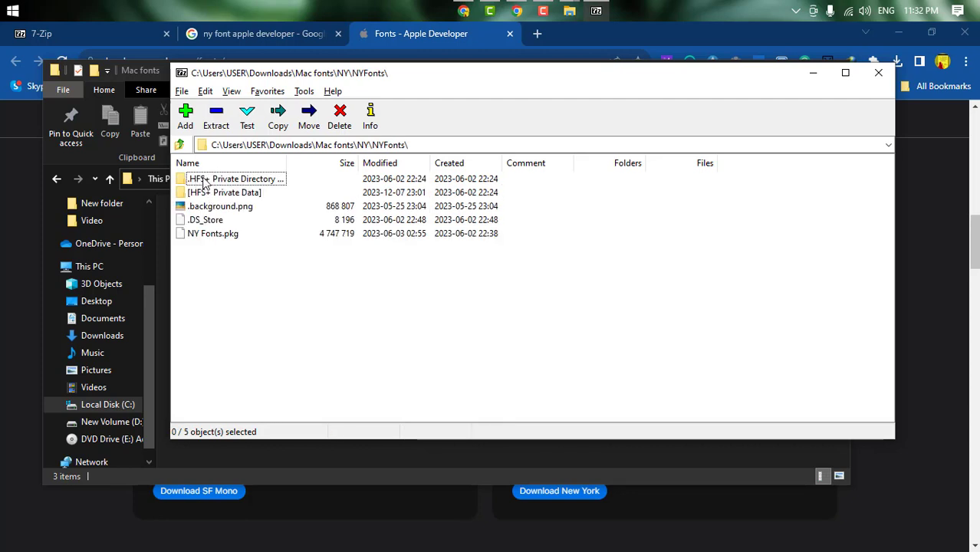
double_click(203, 181)
click(179, 144)
double_click(226, 192)
click(180, 145)
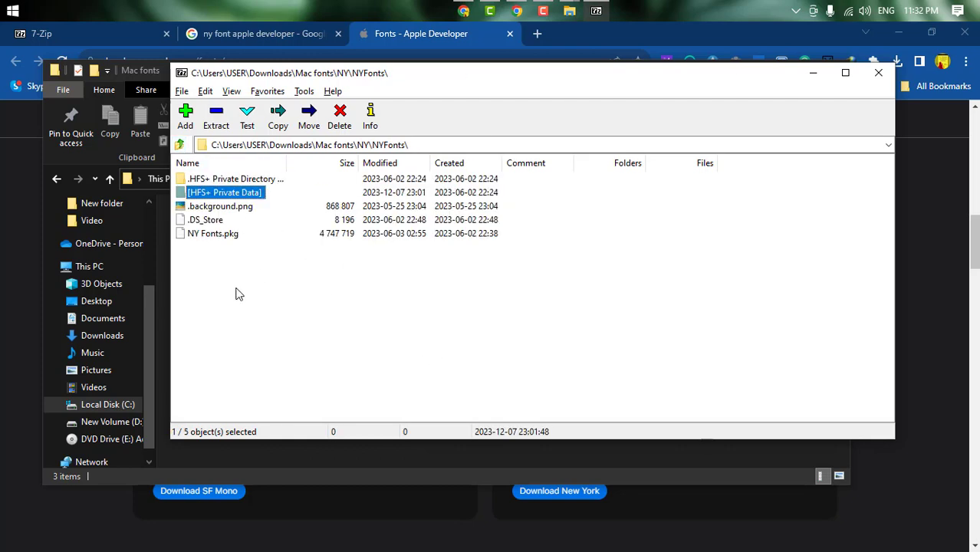
Extract NY Fonts.pkg into the NYFonts folder.
click(218, 236)
click(215, 265)
click(212, 239)
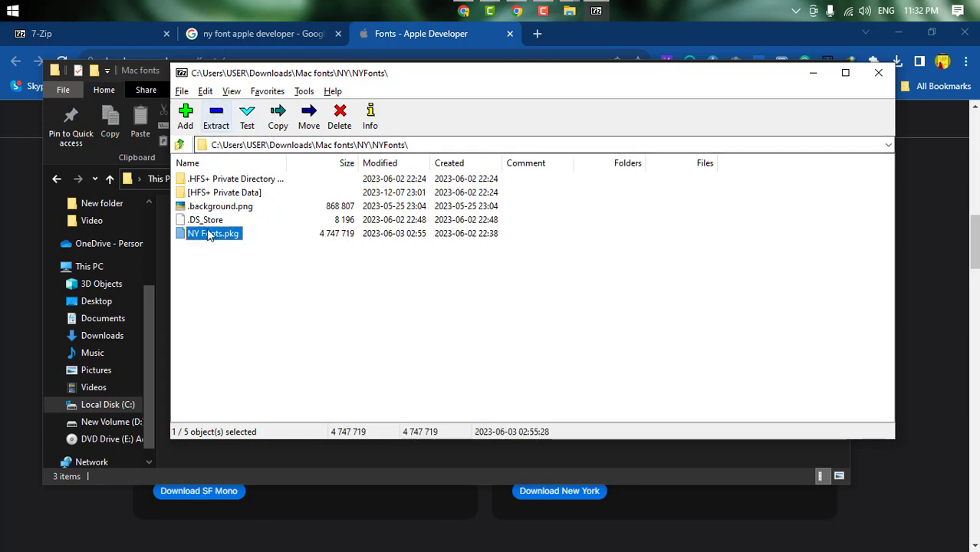
click(213, 256)
click(207, 236)
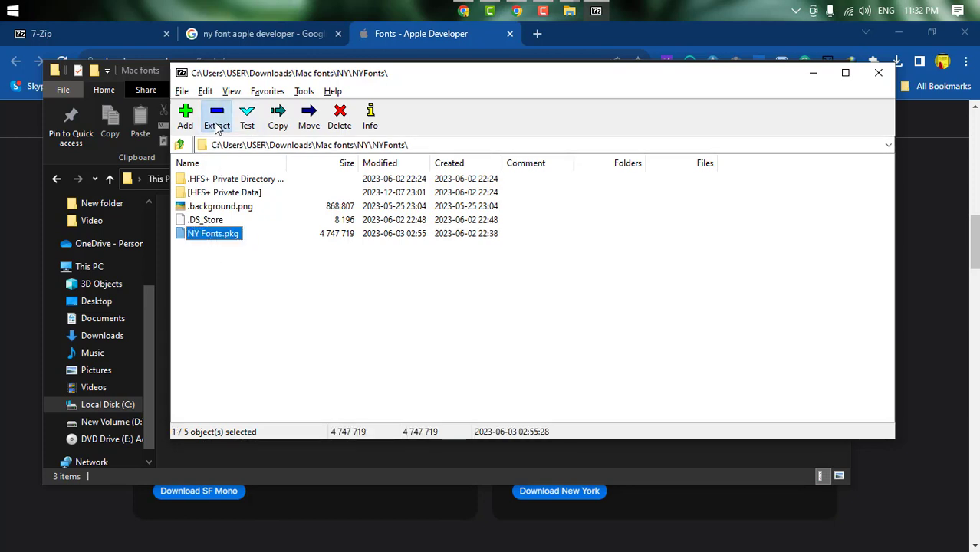
click(215, 118)
click(456, 381)
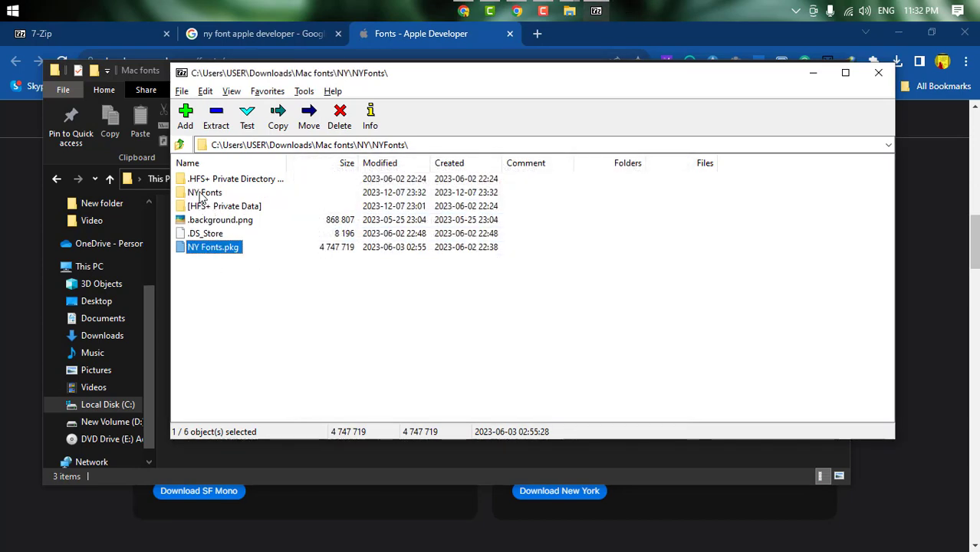
In the extracted NY Fonts folder, extract the Payload~ file.
double_click(201, 193)
click(204, 186)
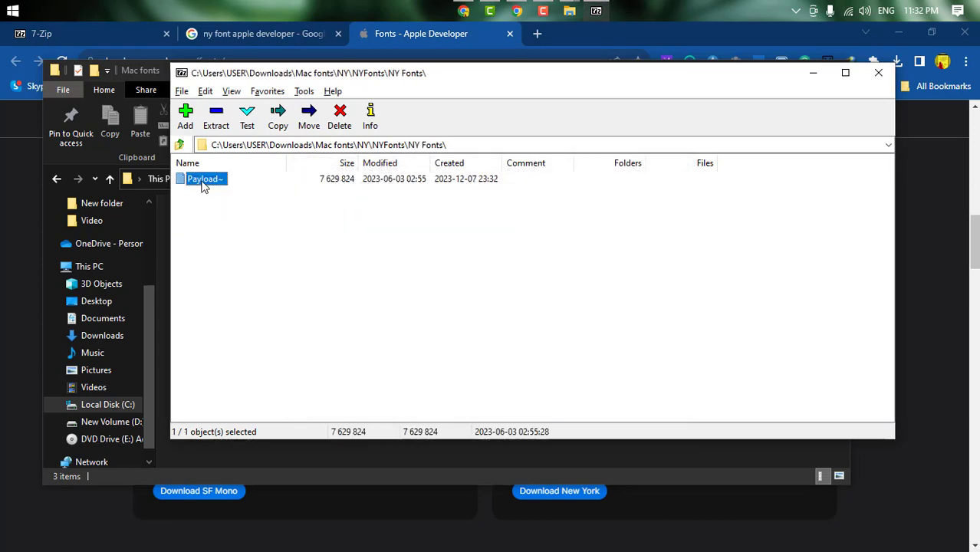
click(217, 122)
click(453, 377)
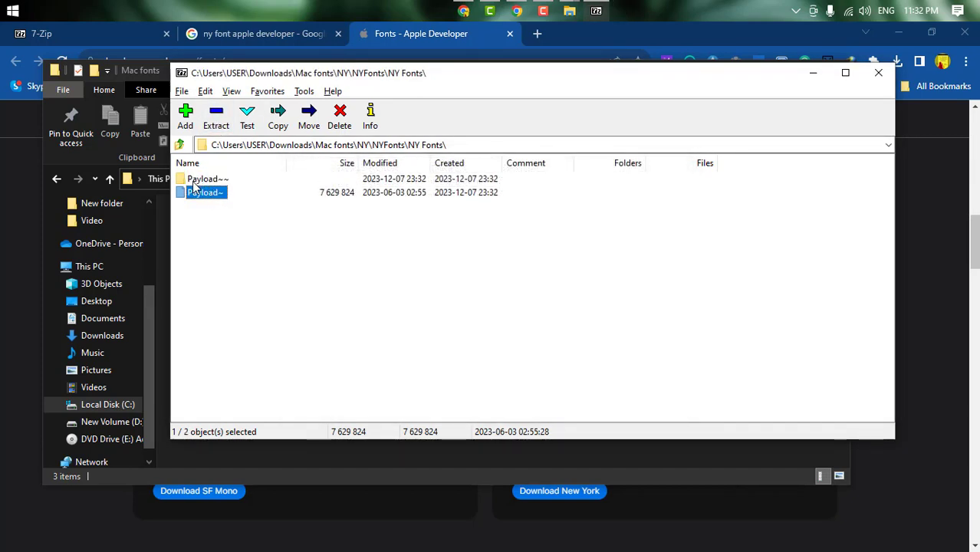
Browse Payload~~ > Library > Fonts to review the font files, then close 7-Zip.
double_click(194, 181)
double_click(198, 184)
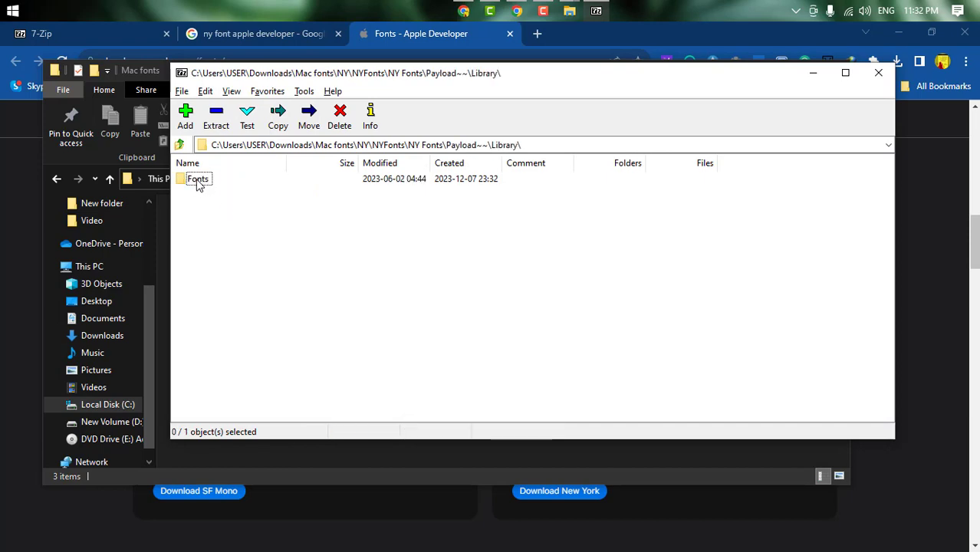
double_click(197, 182)
scroll(338, 283, down, 11)
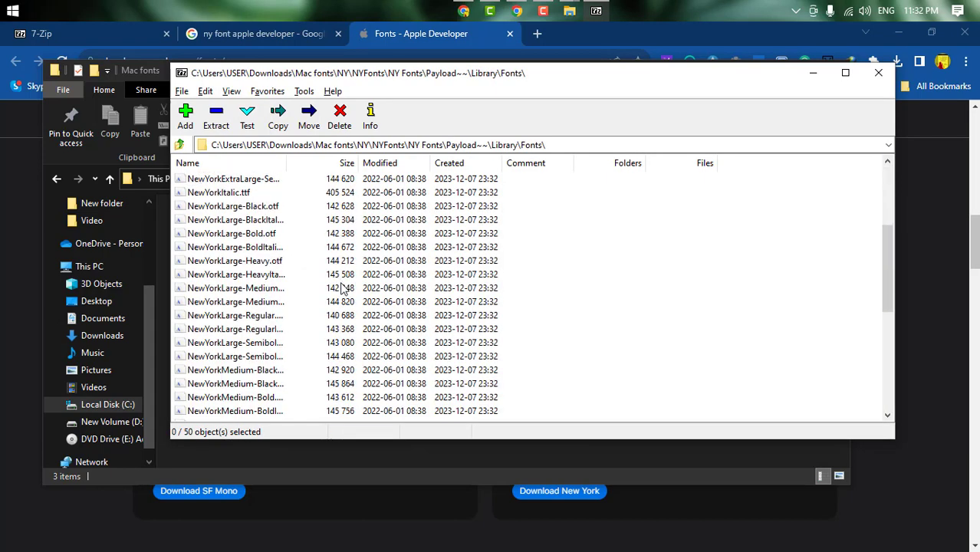
scroll(363, 328, up, 11)
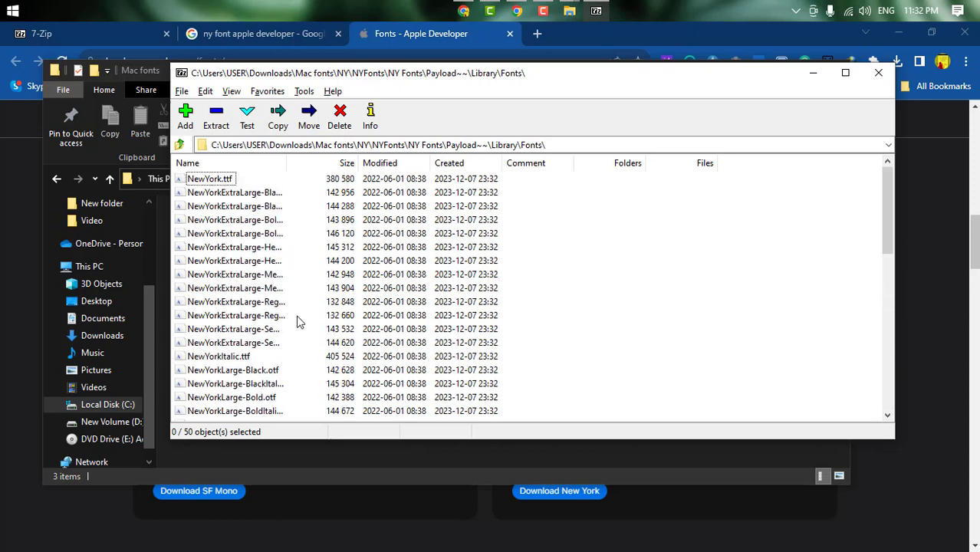
scroll(345, 299, down, 10)
scroll(301, 314, down, 1)
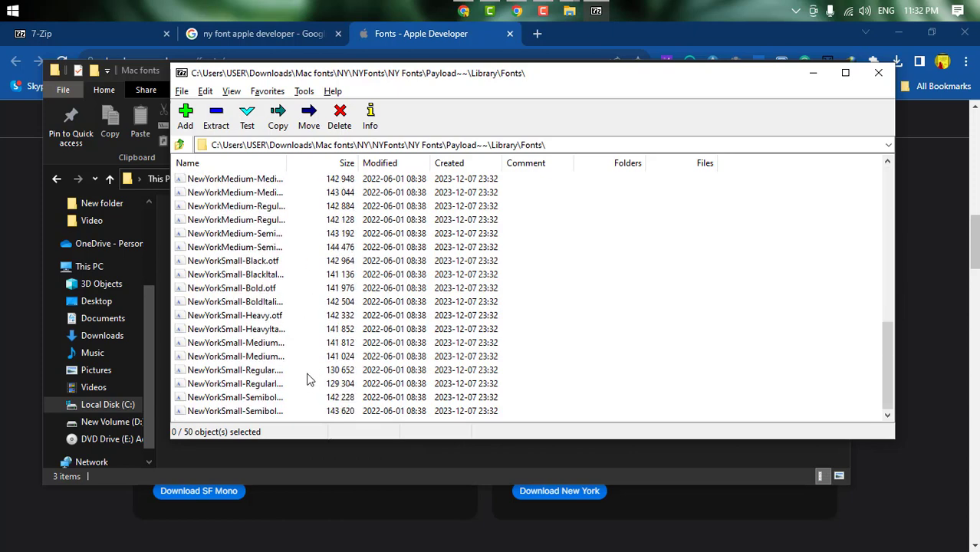
click(878, 73)
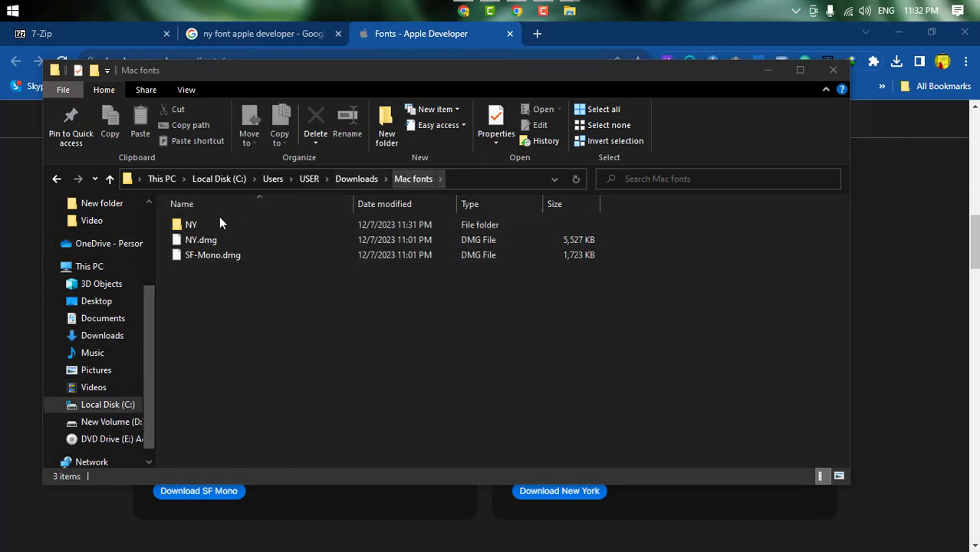
Navigate NY > NYFonts > NY Fonts > Payload~~ > Library > Fonts in Explorer.
click(403, 179)
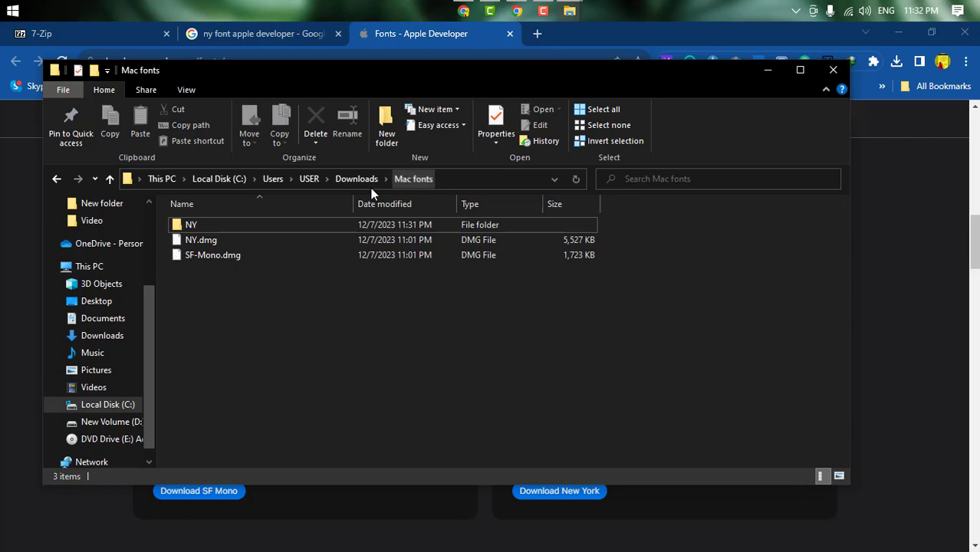
double_click(181, 227)
double_click(179, 228)
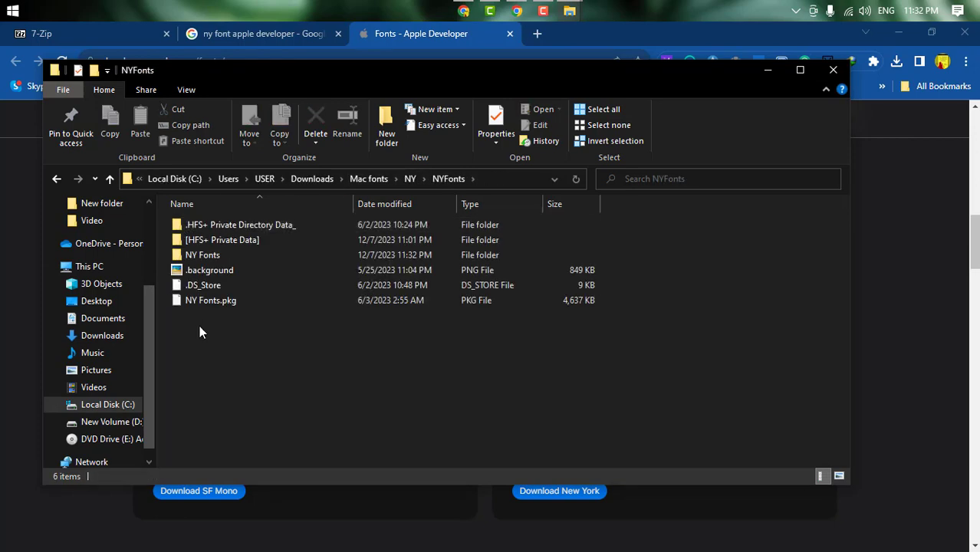
double_click(195, 257)
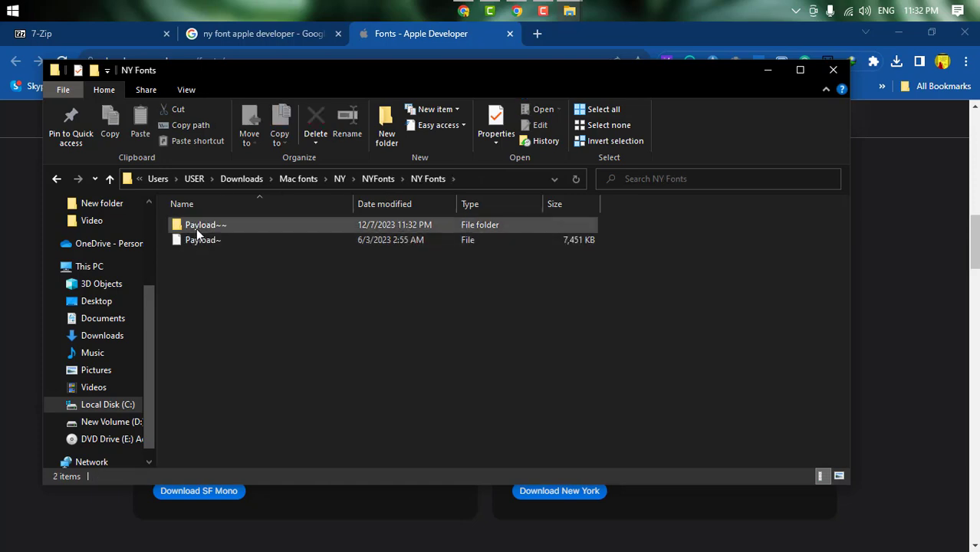
double_click(196, 227)
click(193, 225)
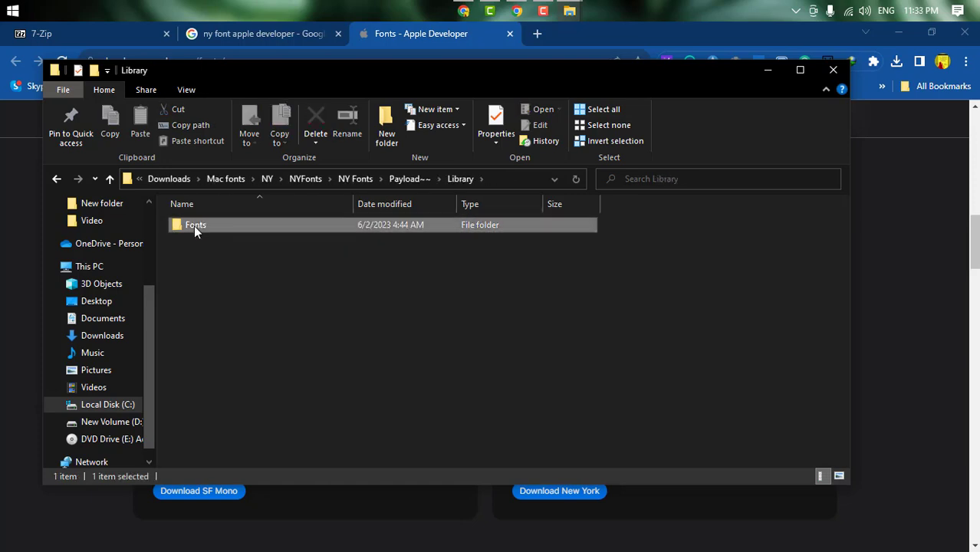
double_click(194, 226)
Browse the New York font files, such as NewYorkExtraLarge-HeavyItalic, then clear the selection.
scroll(557, 335, down, 10)
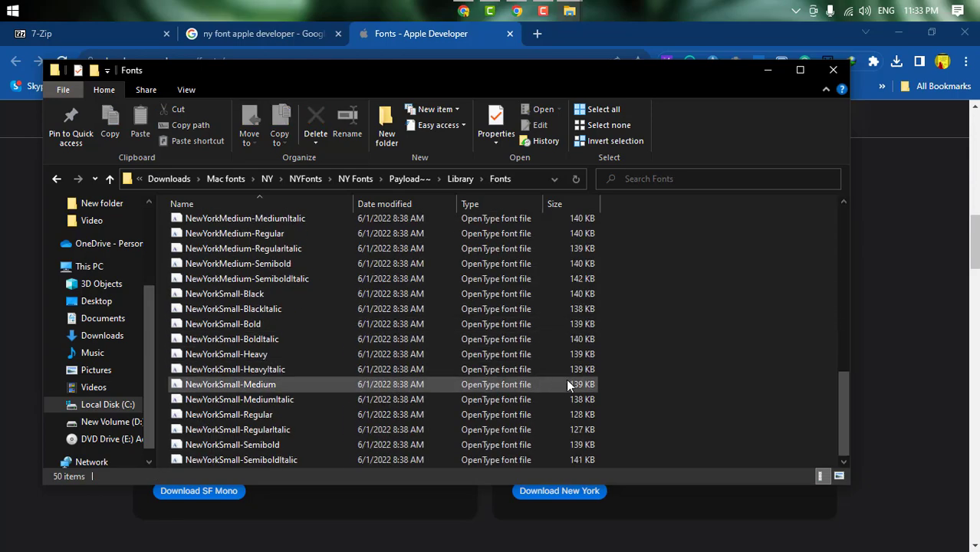
scroll(653, 377, up, 11)
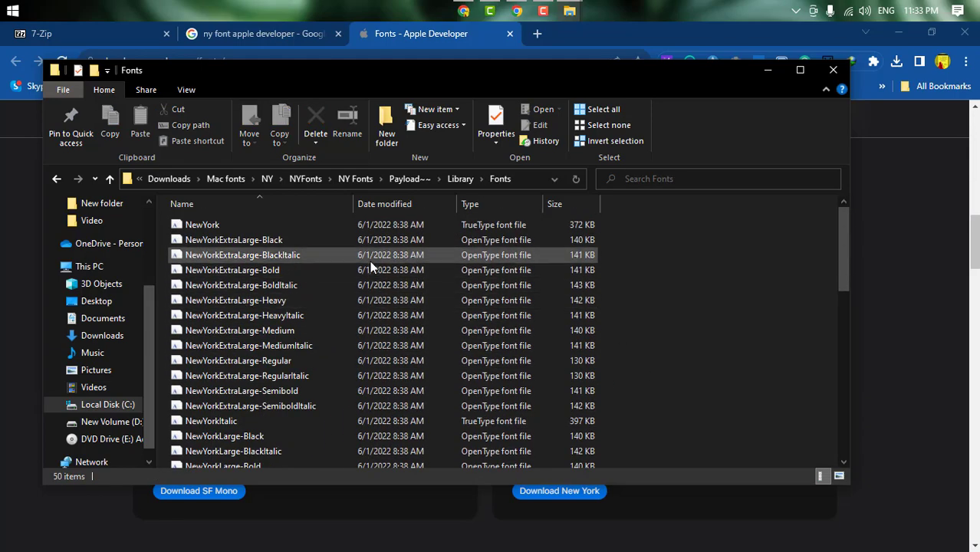
click(296, 316)
scroll(295, 317, down, 3)
click(357, 310)
scroll(357, 309, up, 3)
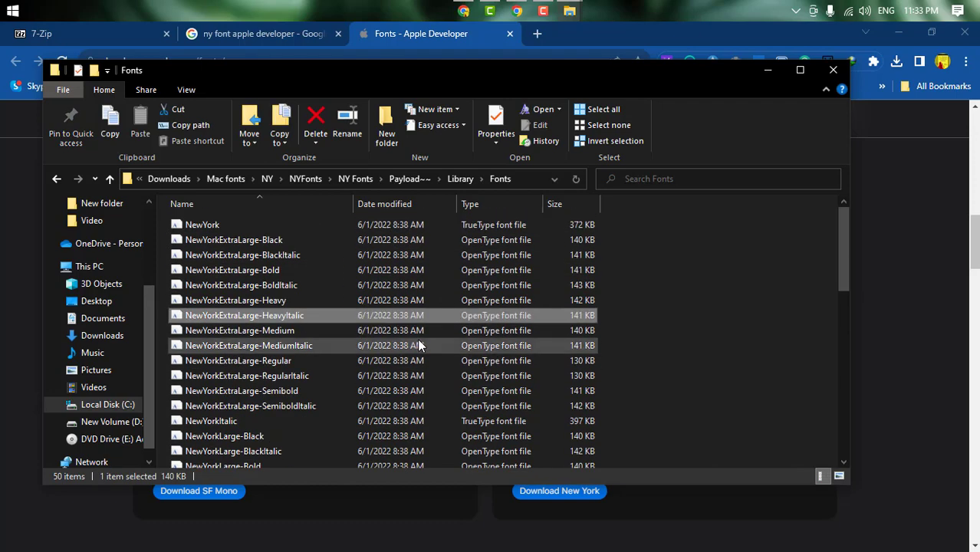
click(681, 328)
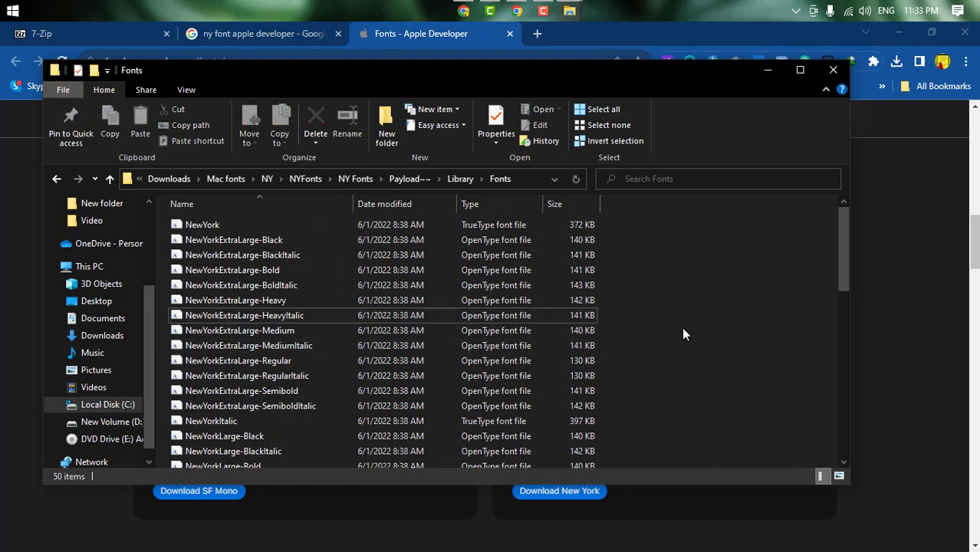
Install all 50 fonts for all users, replacing existing copies, and preview New York Extra Large Black Italic.
key(ctrl+a)
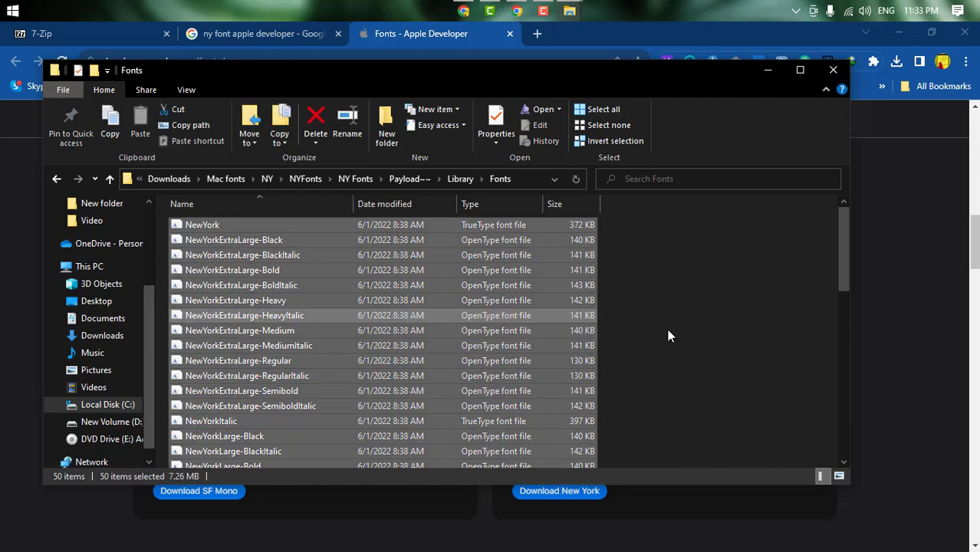
right_click(484, 282)
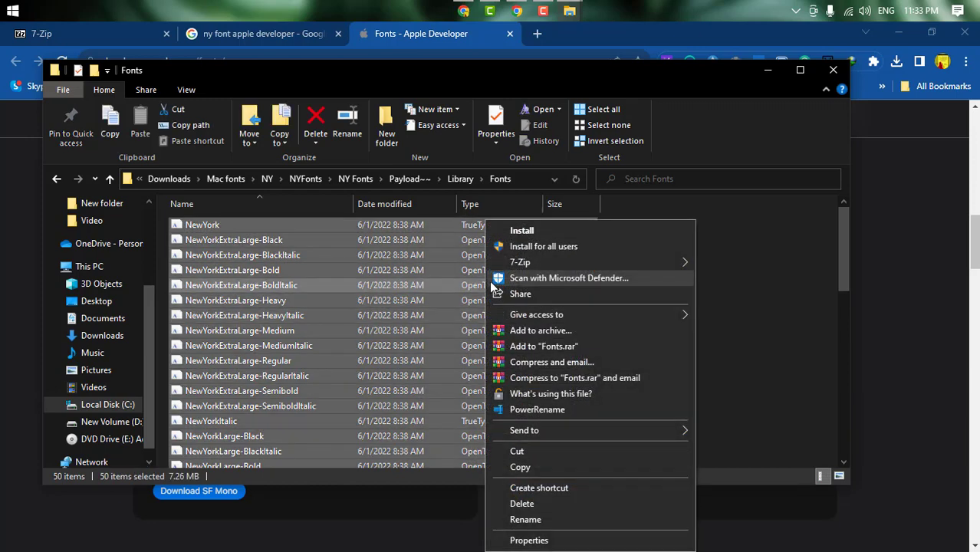
click(520, 247)
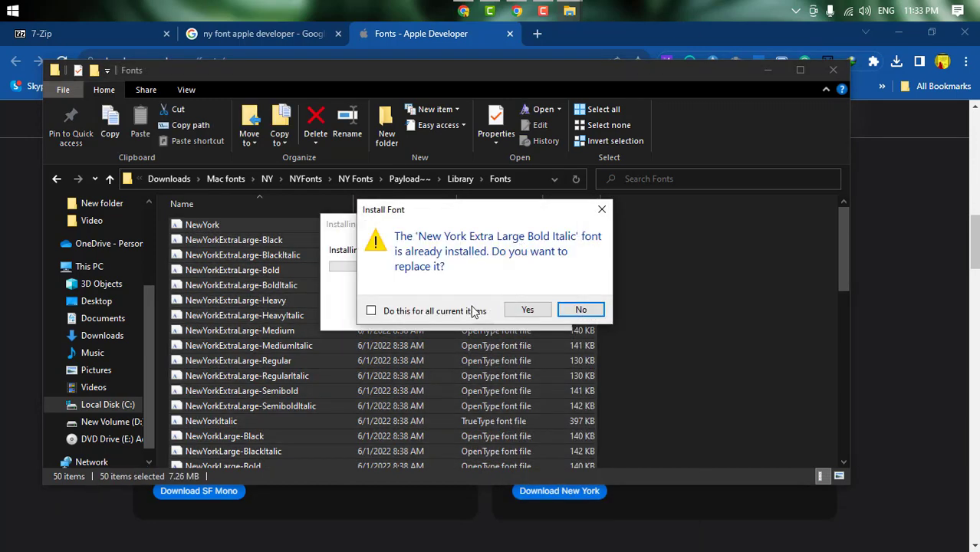
click(455, 312)
click(526, 310)
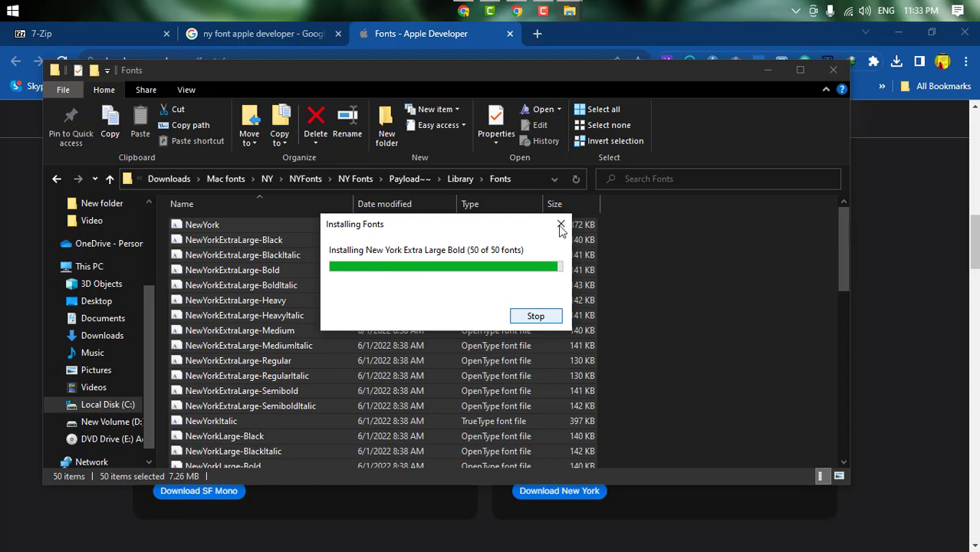
double_click(253, 257)
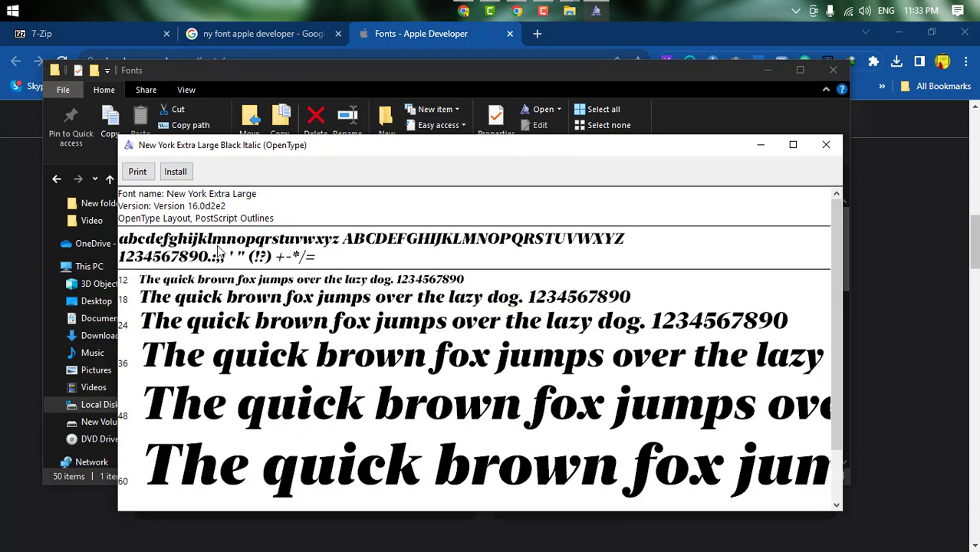
click(825, 145)
Close the Fonts folder and select the 'We are trying to use Mac fonts' text in Figma.
click(763, 74)
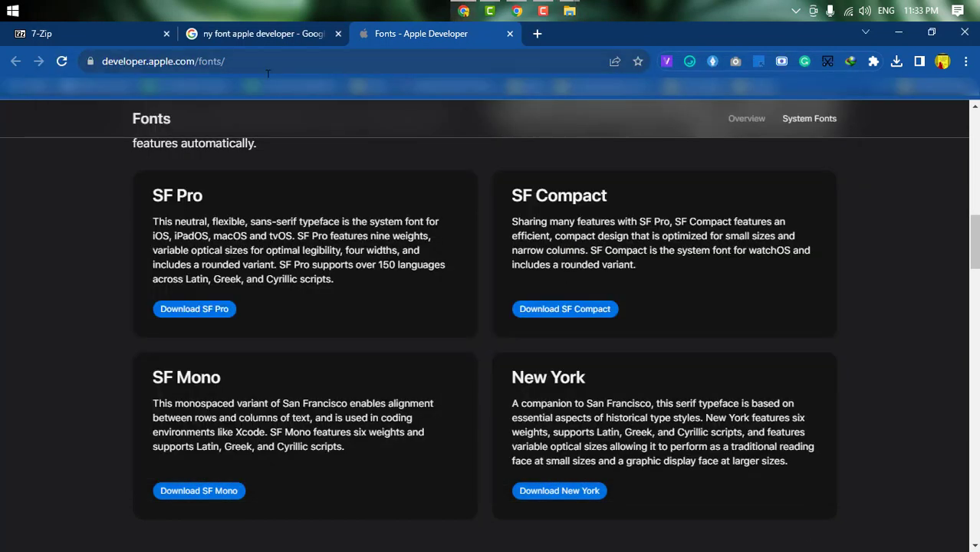
click(463, 11)
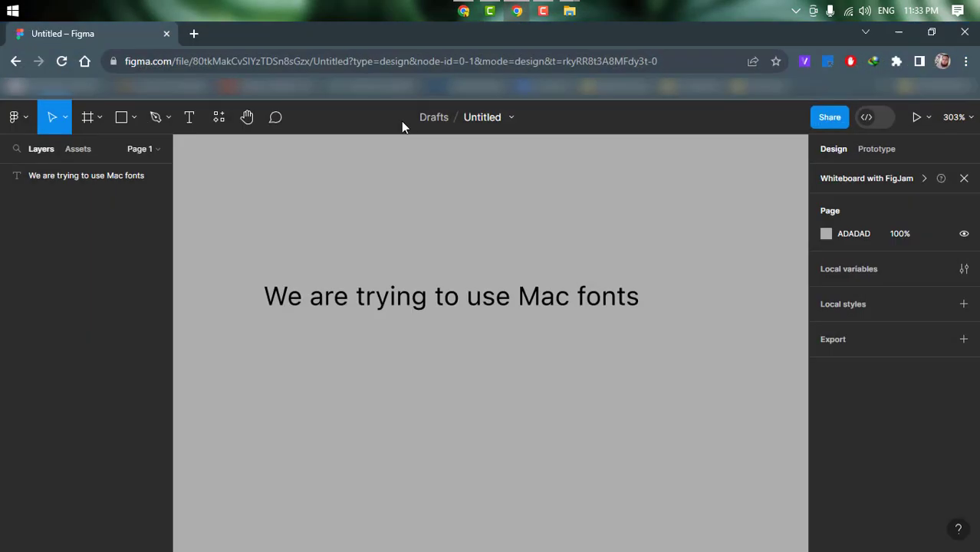
click(400, 300)
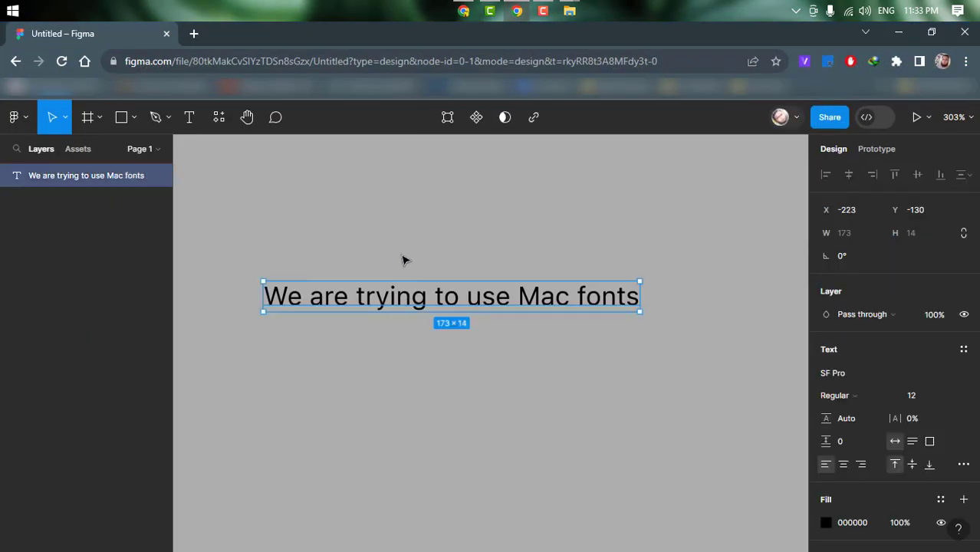
scroll(697, 261, down, 1)
scroll(698, 261, down, 2)
scroll(398, 243, up, 1)
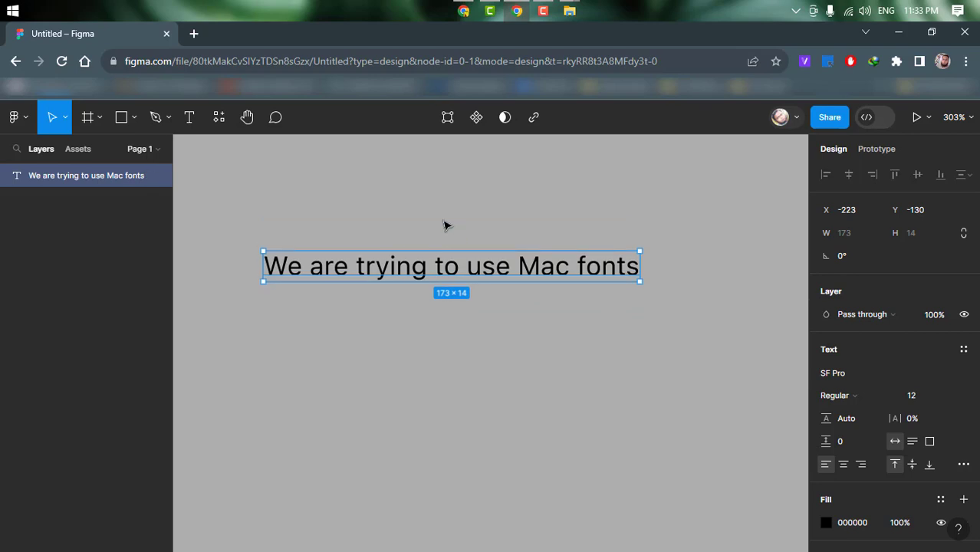
click(315, 166)
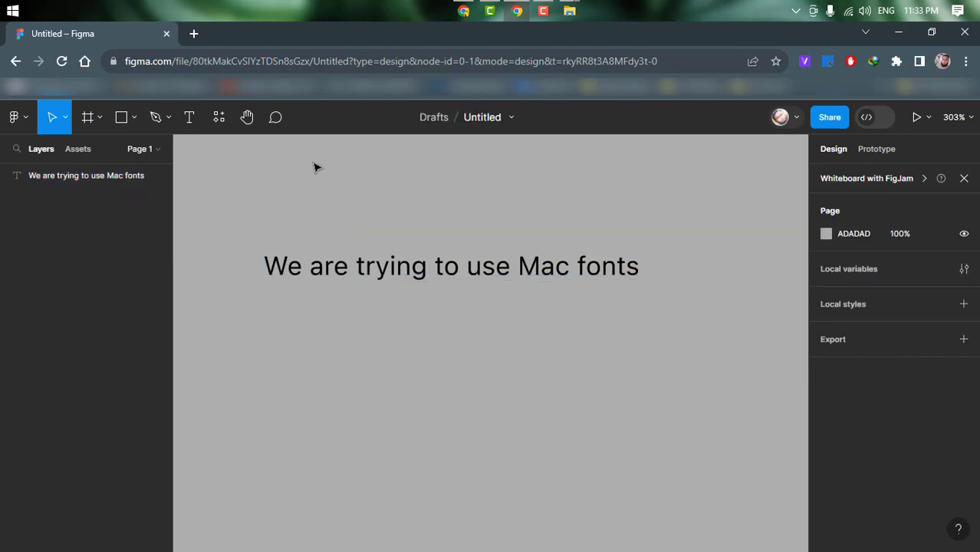
click(429, 280)
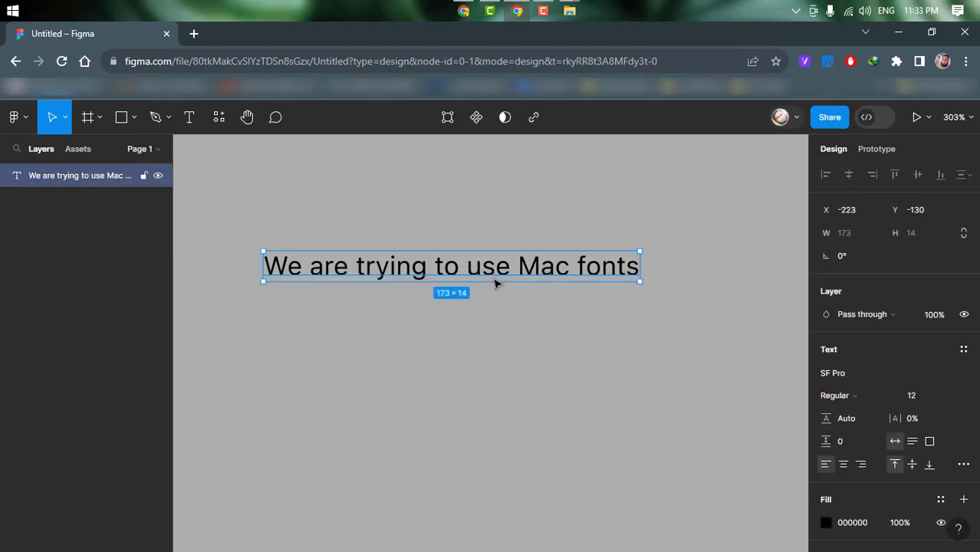
Search 'New Yo' in the font list and set the text to New York Regular 12.
click(857, 374)
text(N)
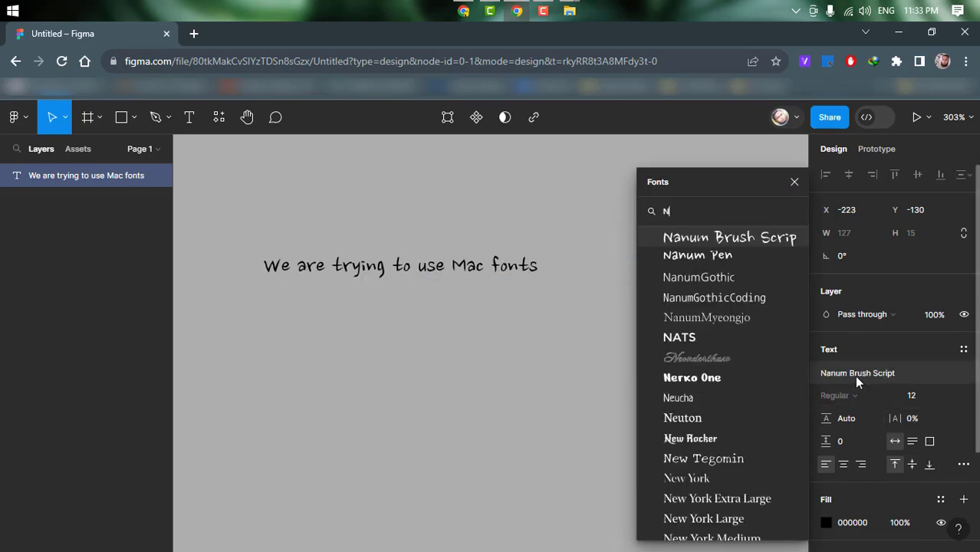
text(ew York)
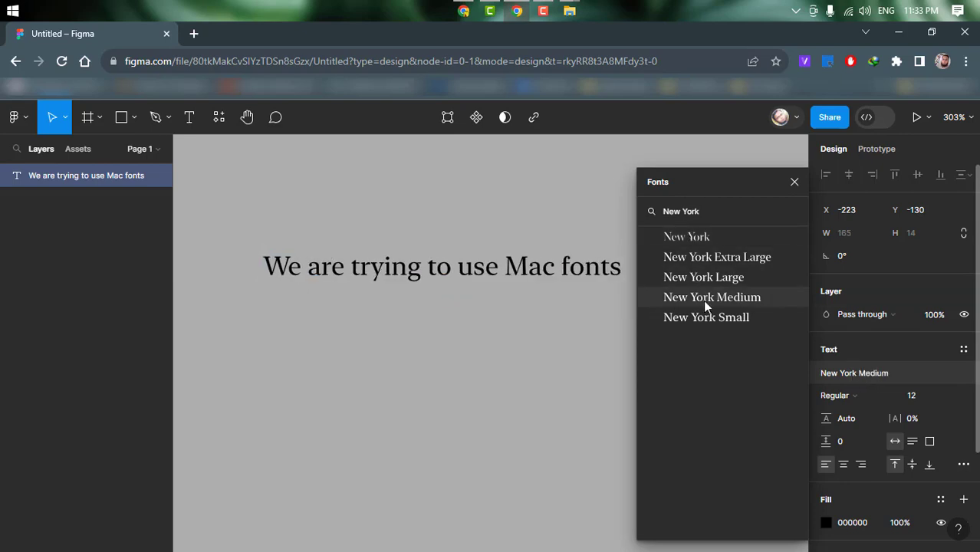
click(700, 243)
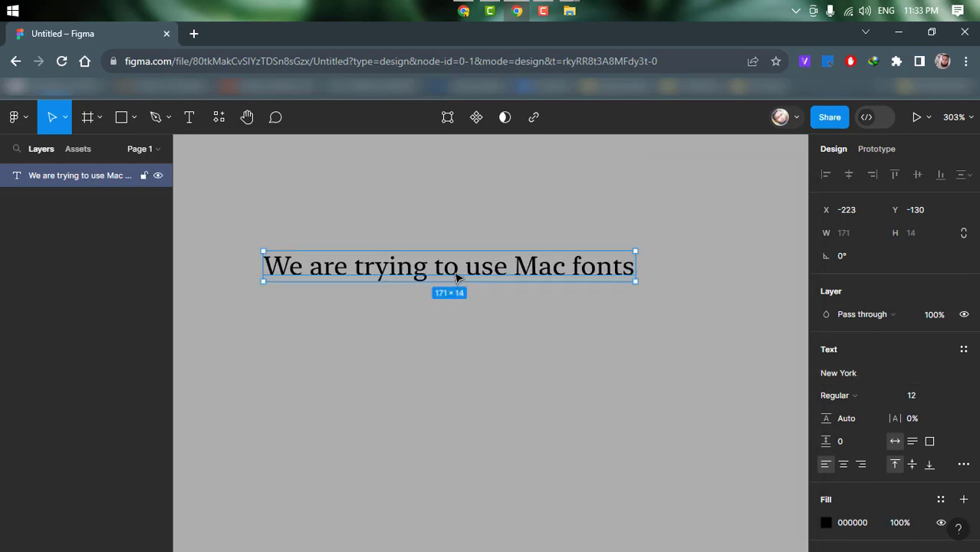
scroll(325, 282, up, 3)
scroll(283, 273, up, 2)
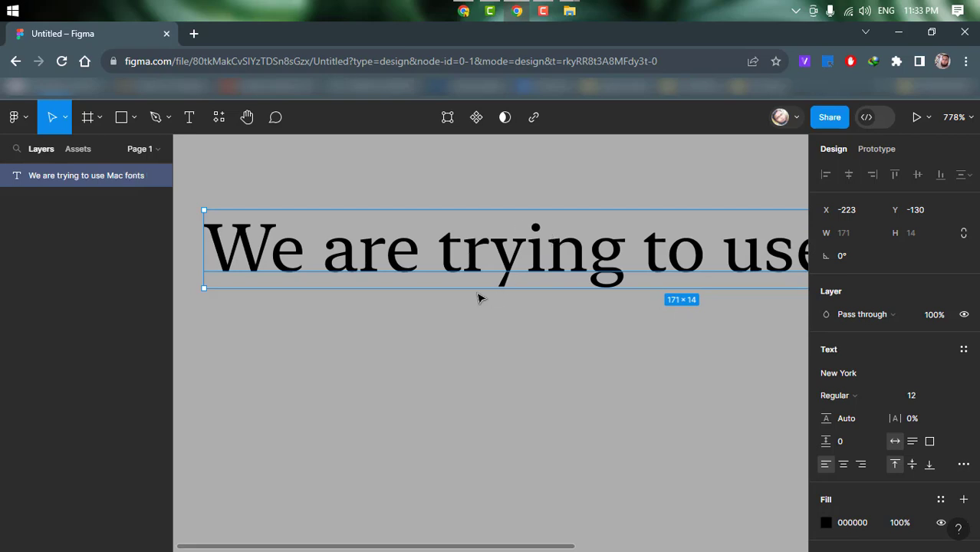
scroll(429, 280, down, 4)
scroll(563, 263, up, 3)
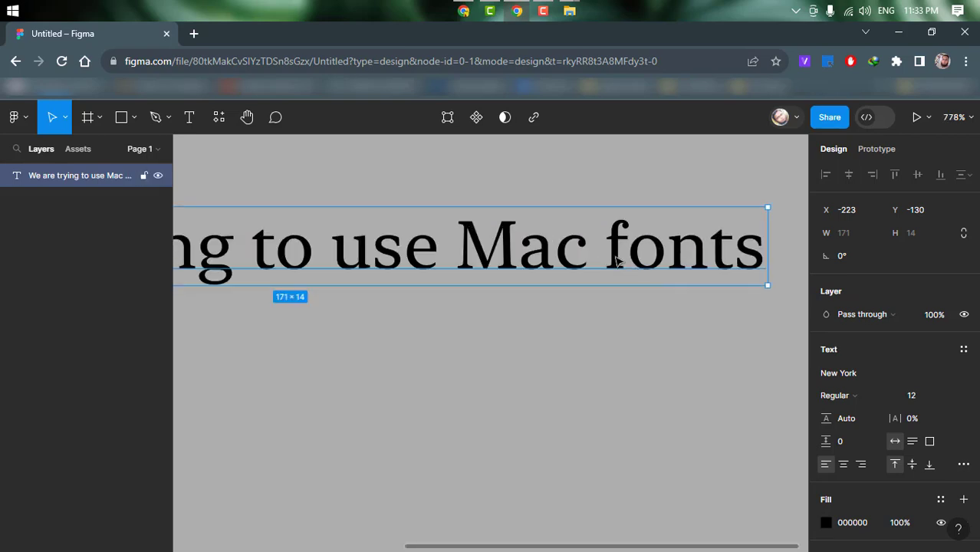
scroll(529, 218, down, 2)
scroll(601, 295, down, 3)
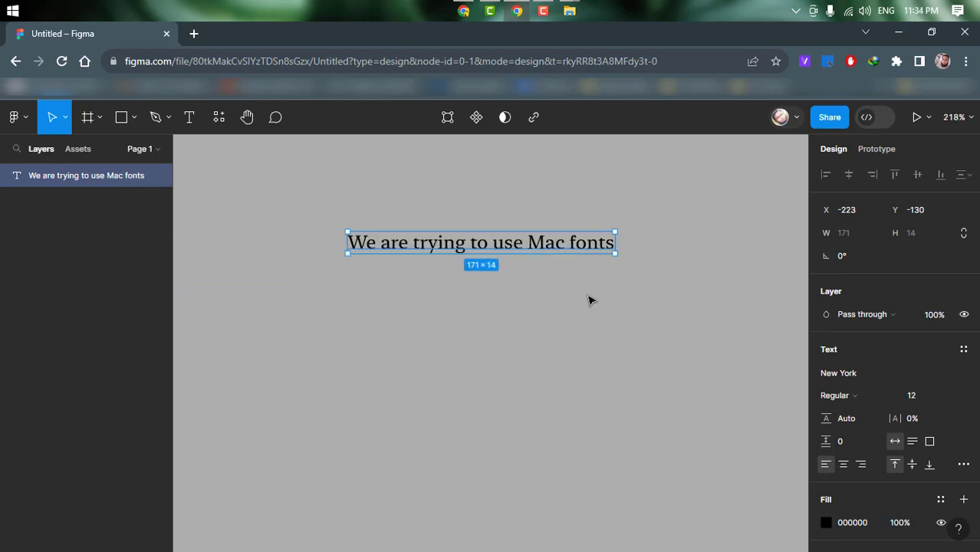
click(597, 317)
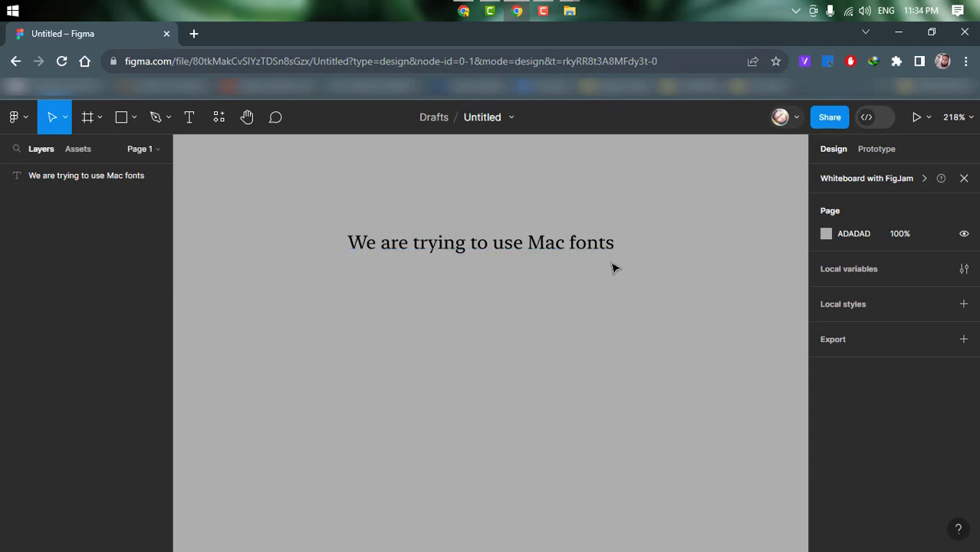
Minimize the Figma browser window.
click(896, 32)
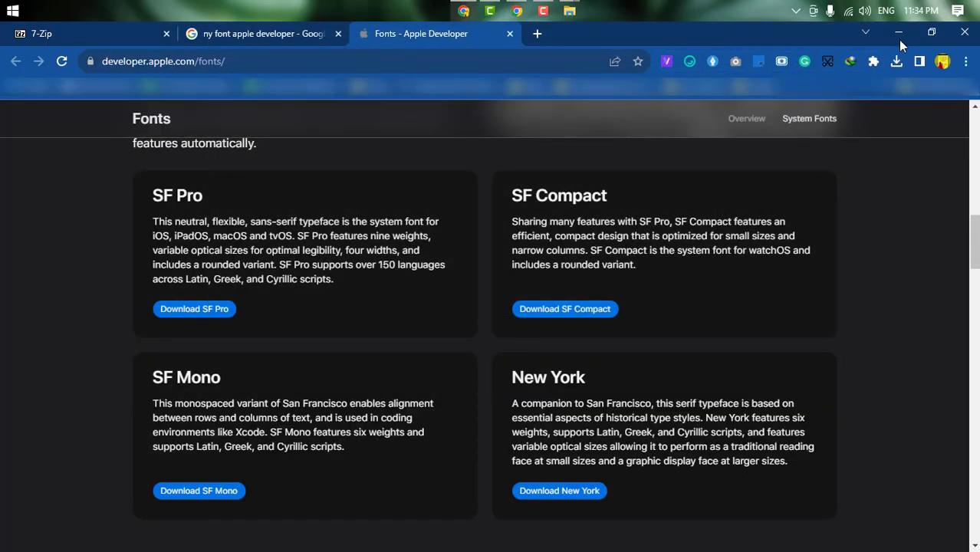